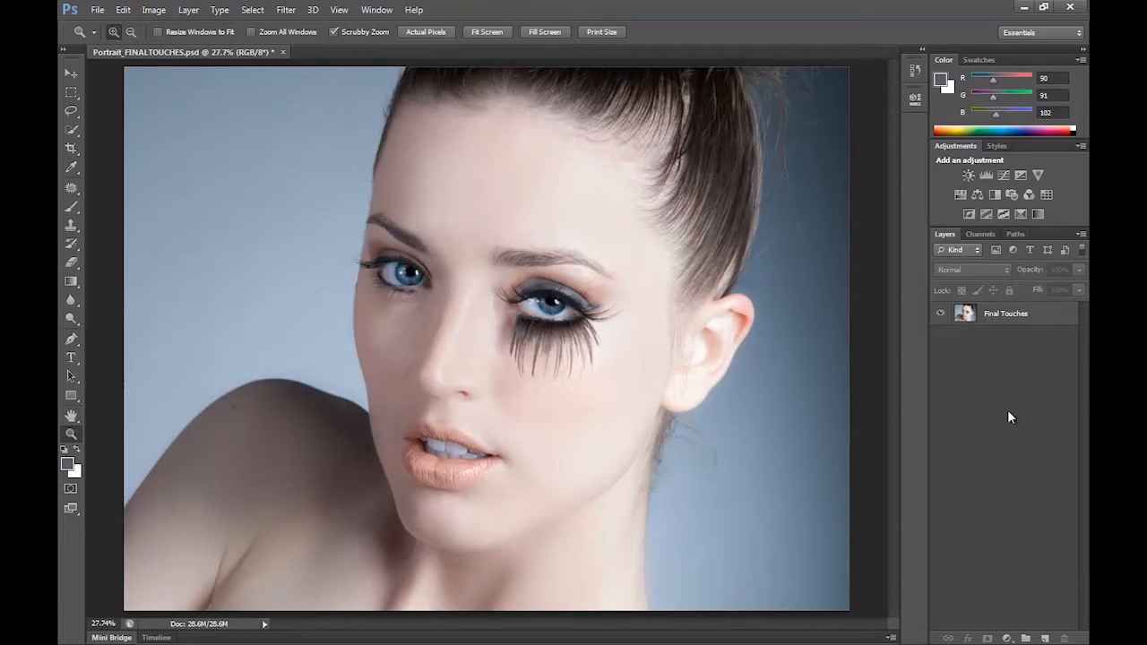
{"action": "left_click", "coordinate": [615, 363]}
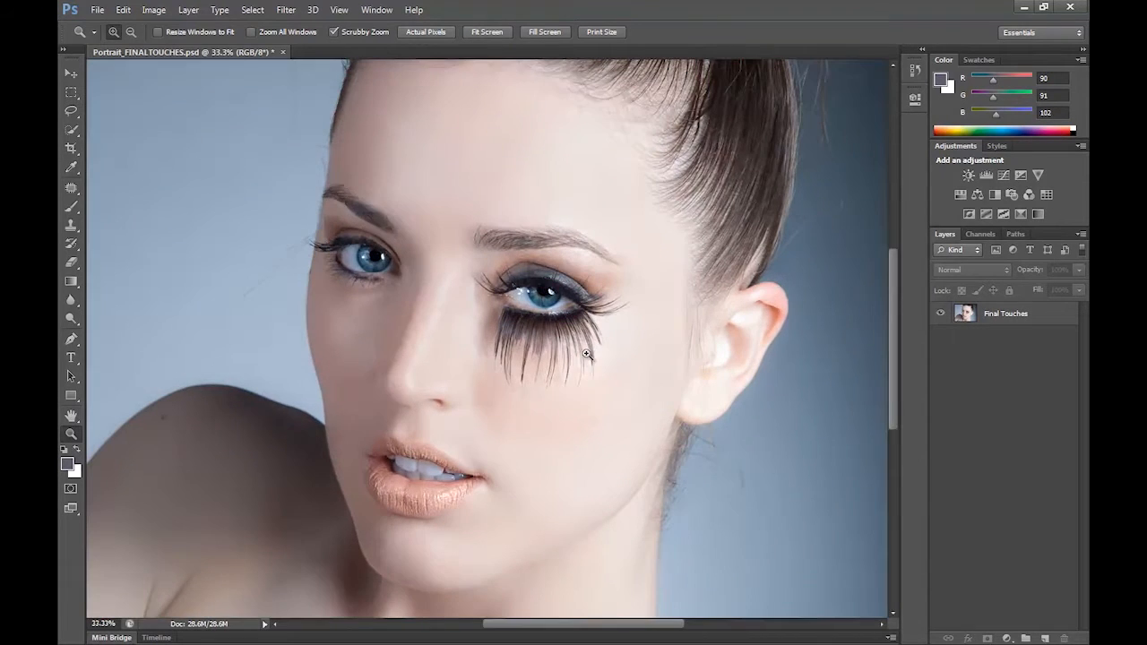
{"action": "left_click", "coordinate": [439, 32]}
{"action": "left_click", "coordinate": [487, 31]}
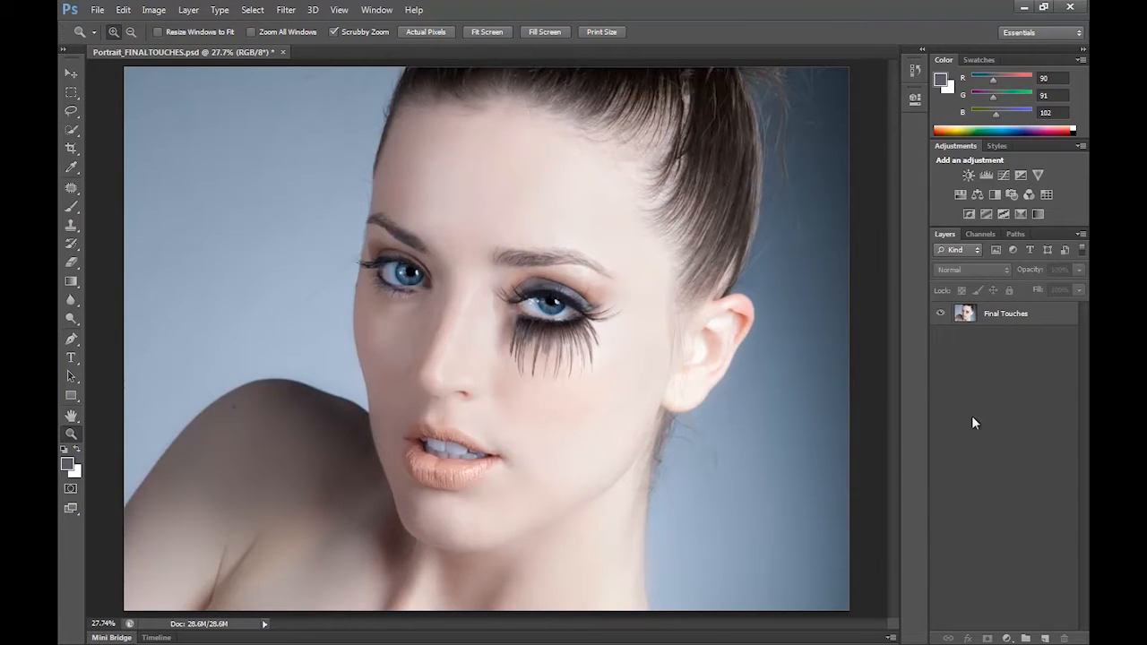
- Add a Levels adjustment layer above the portrait with the input black point at 28 and the midtones at 1.30
{"action": "left_click", "coordinate": [986, 176]}
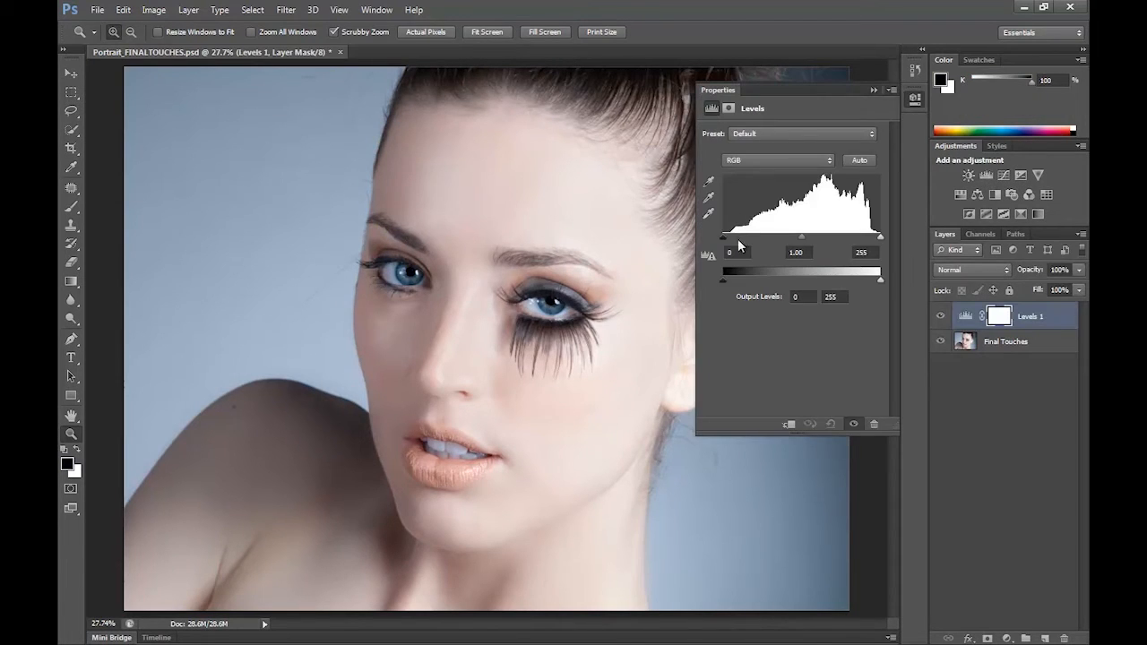
{"action": "left_click_drag", "start_coordinate": [725, 236], "coordinate": [740, 237]}
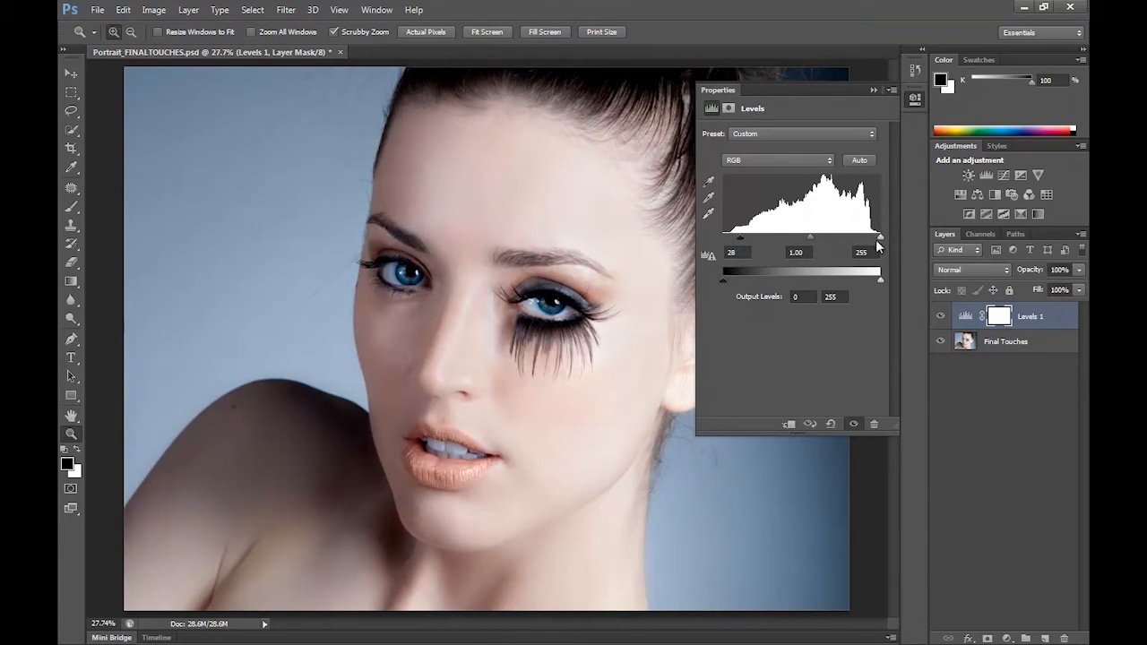
{"action": "mouse_move", "coordinate": [880, 237]}
{"action": "left_mouse_down"}
{"action": "mouse_move", "coordinate": [868, 240]}
{"action": "mouse_move", "coordinate": [881, 238]}
{"action": "left_mouse_up"}
{"action": "left_click_drag", "start_coordinate": [812, 239], "coordinate": [800, 244]}
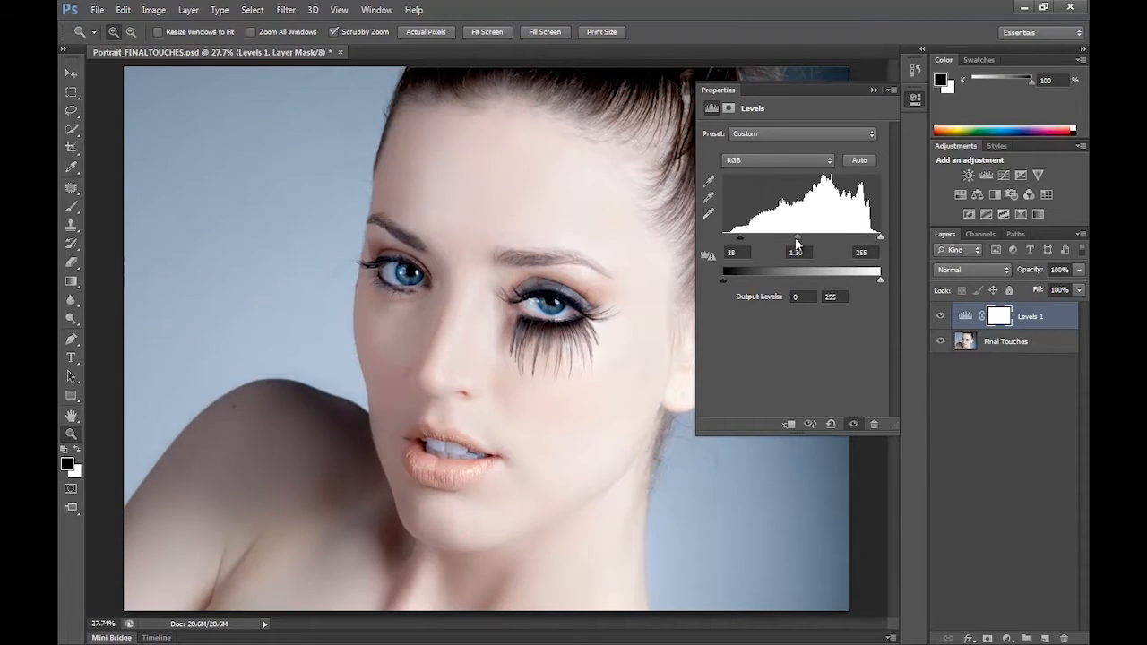
{"action": "left_click", "coordinate": [876, 88]}
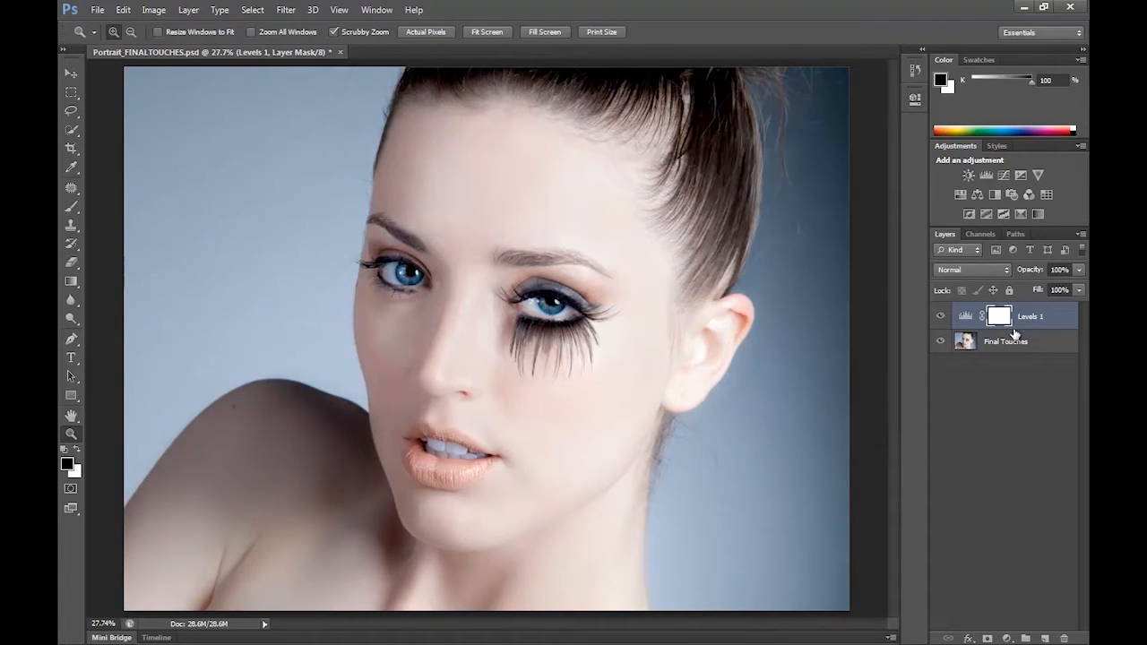
{"action": "left_click", "coordinate": [1014, 386]}
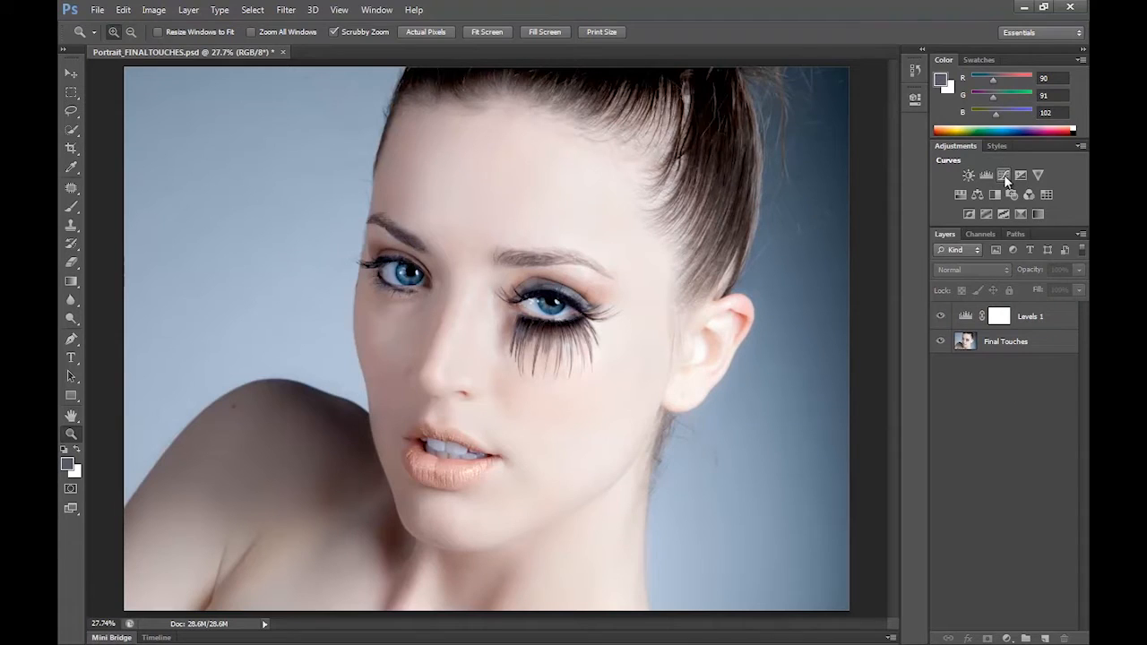
- Add a Brightness/Contrast adjustment layer with brightness -10 and contrast -15, and compare the portrait with each adjustment off and on
{"action": "left_click", "coordinate": [967, 175]}
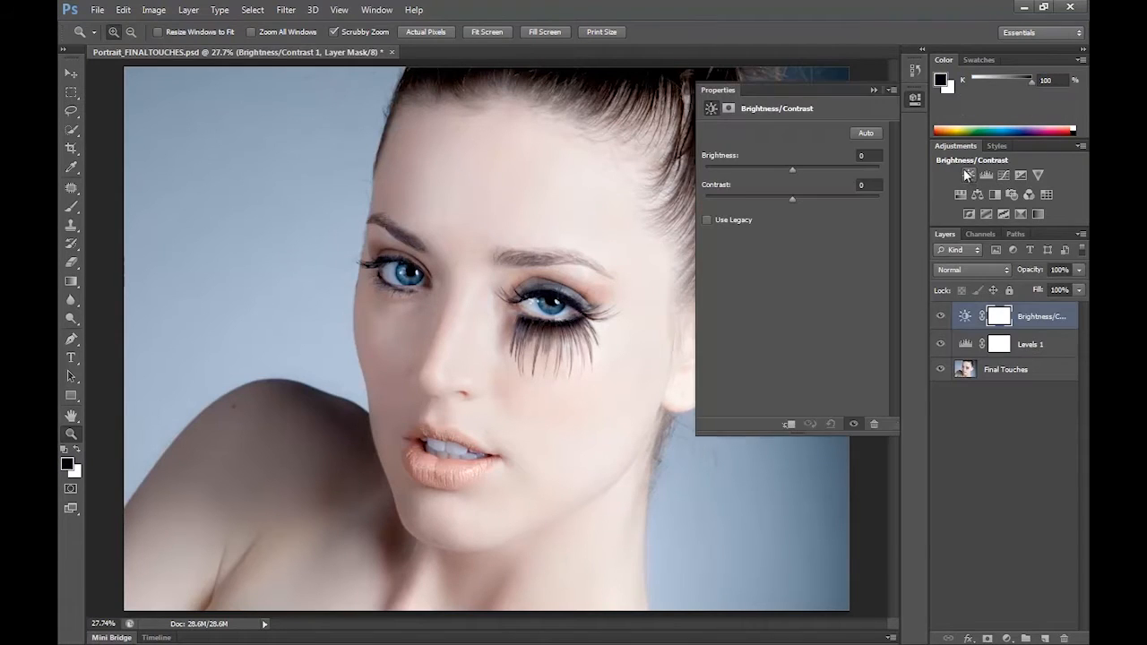
{"action": "left_click_drag", "start_coordinate": [791, 199], "coordinate": [769, 201]}
{"action": "left_click_drag", "start_coordinate": [767, 200], "coordinate": [786, 172]}
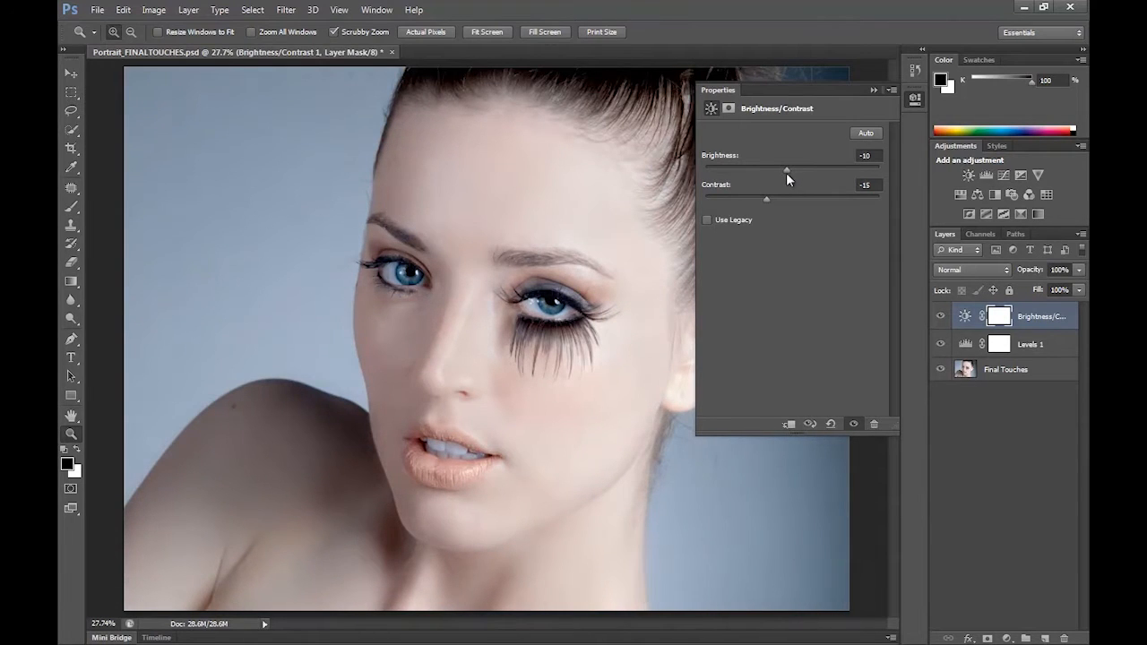
{"action": "left_click", "coordinate": [869, 90]}
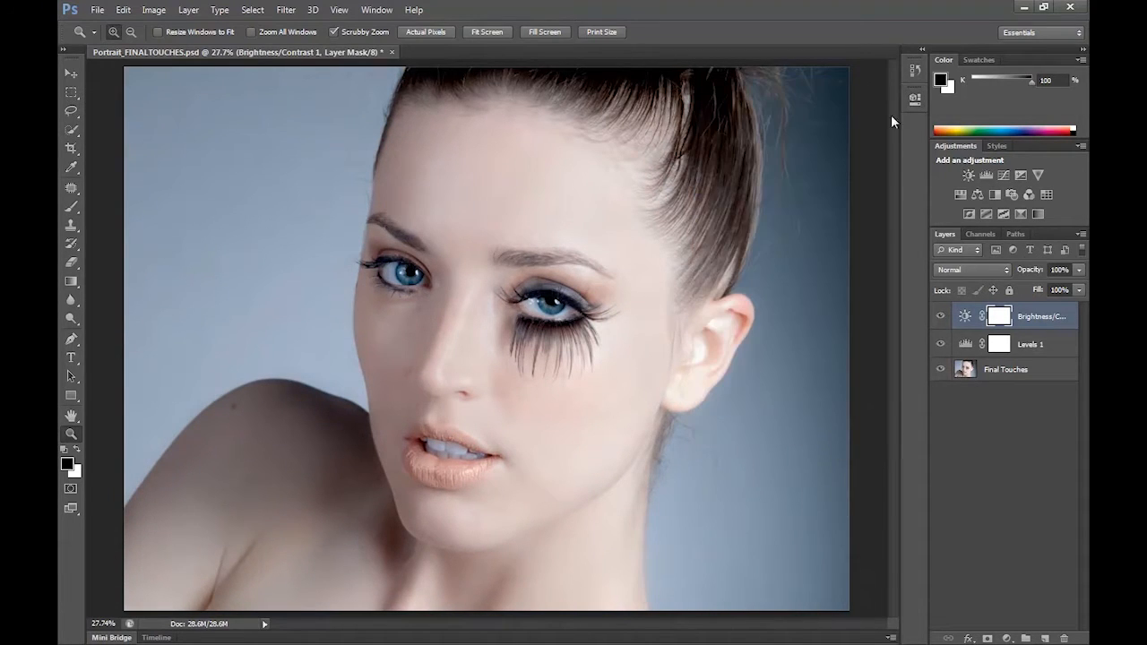
{"action": "left_click", "coordinate": [940, 316]}
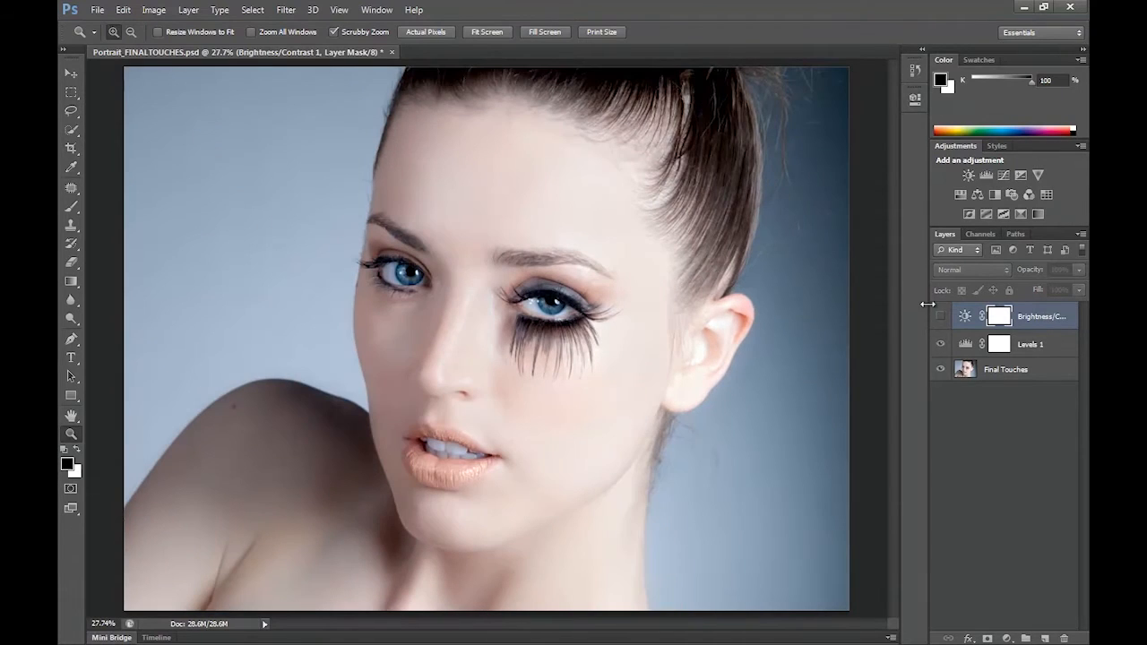
{"action": "left_click", "coordinate": [940, 315]}
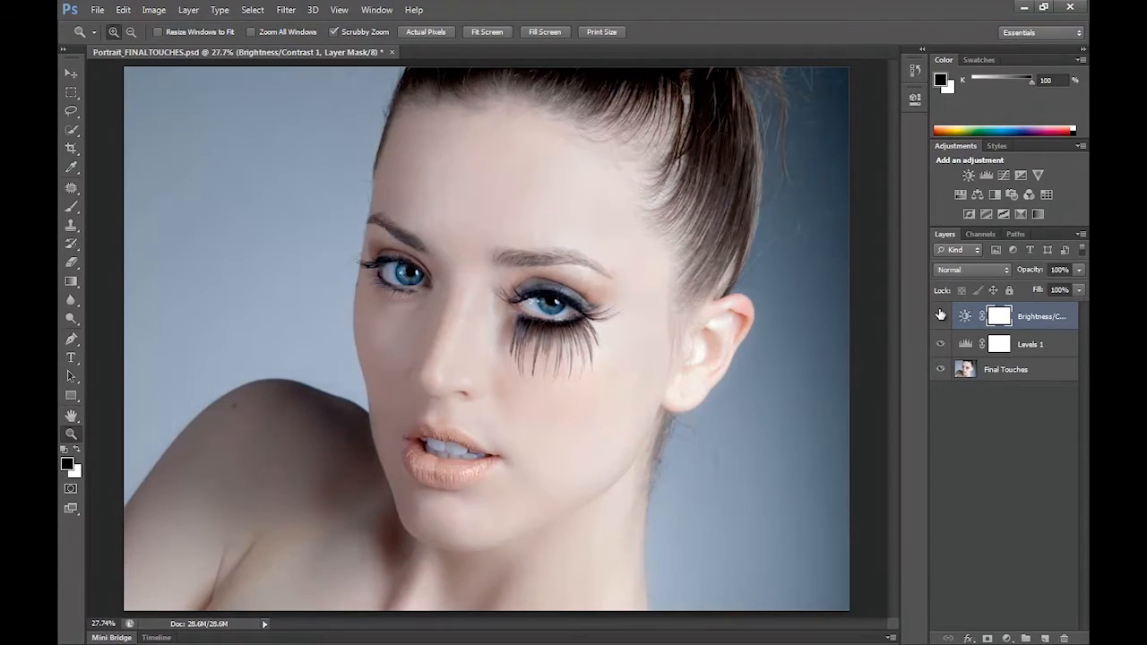
{"action": "left_click", "coordinate": [974, 445]}
{"action": "left_click", "coordinate": [941, 344]}
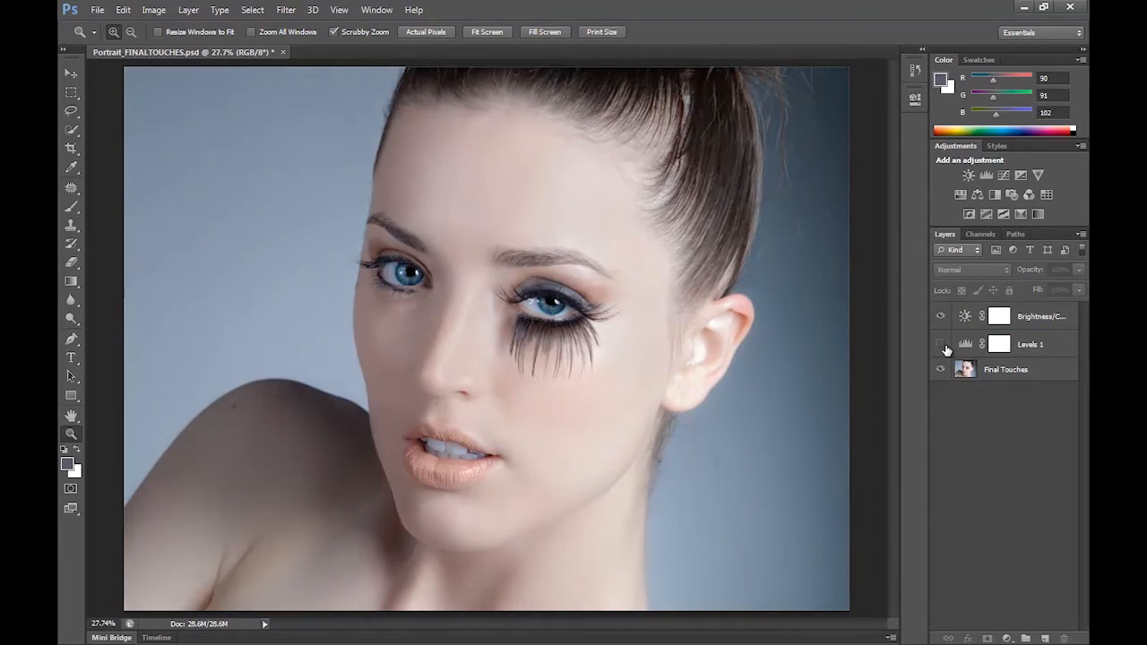
{"action": "left_click", "coordinate": [941, 344]}
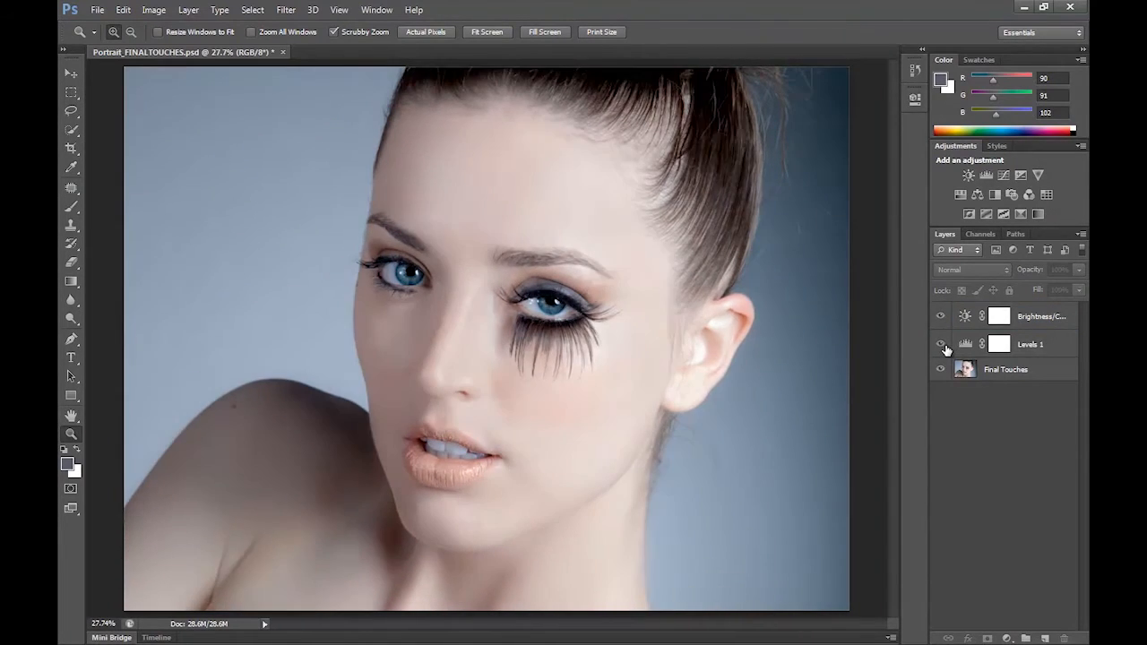
- Add a Curves adjustment layer and shape its red channel with points at input 203, output 213 and input 76, output 64, raising the black point
{"action": "left_click", "coordinate": [1003, 175]}
{"action": "left_click", "coordinate": [802, 152]}
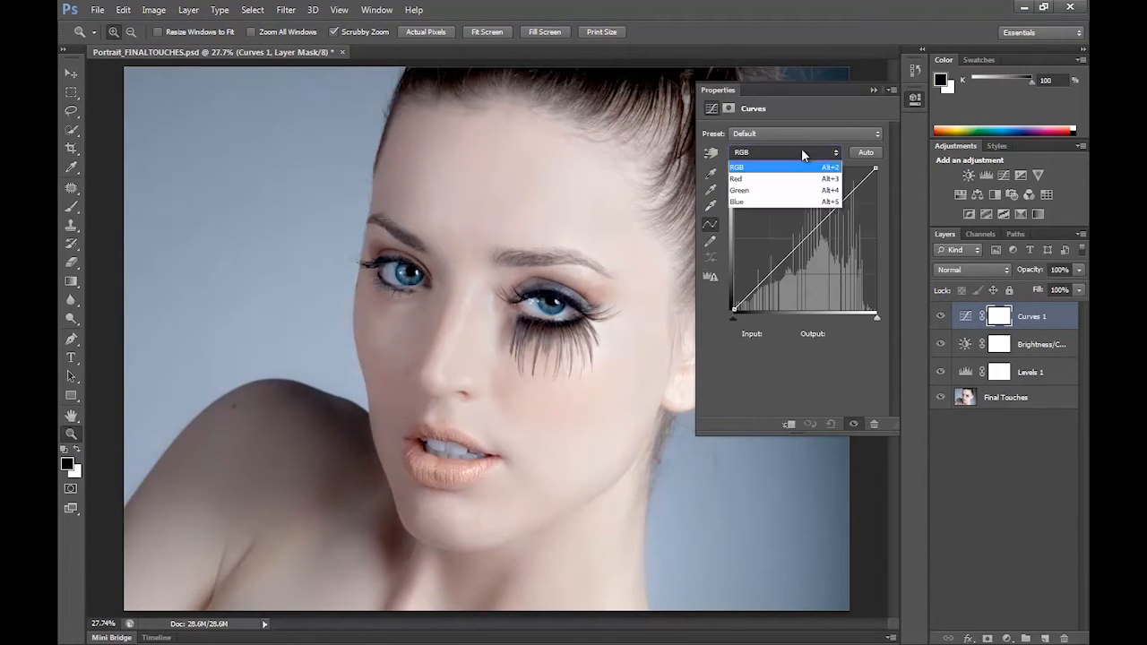
{"action": "left_click", "coordinate": [805, 179]}
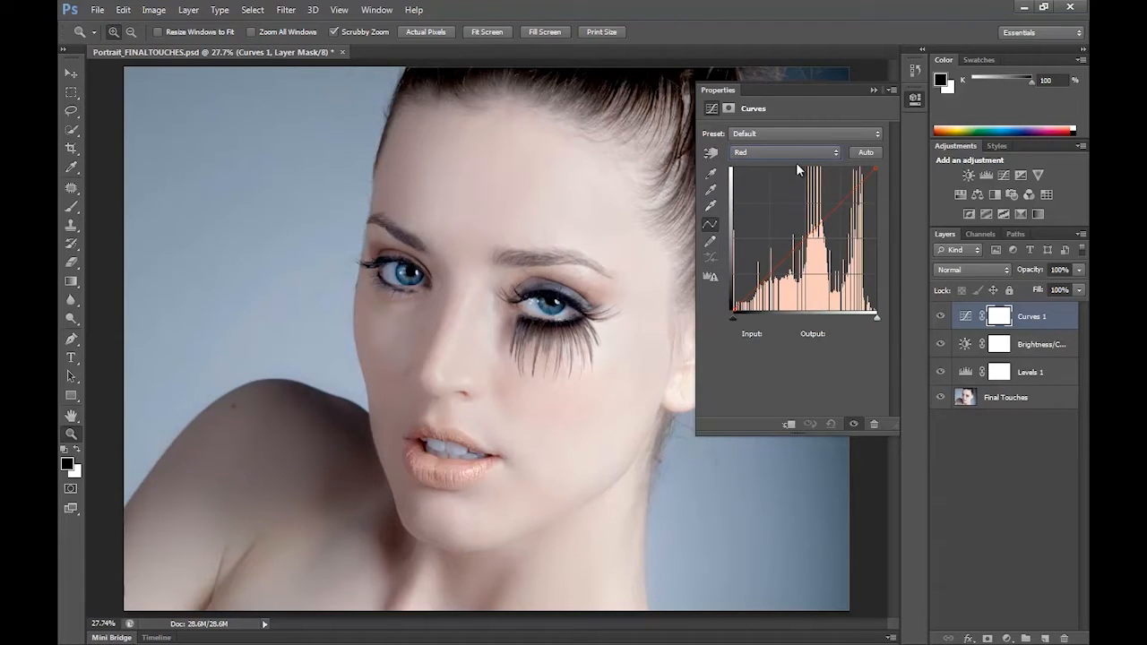
{"action": "left_click", "coordinate": [856, 195]}
{"action": "left_click_drag", "start_coordinate": [856, 195], "coordinate": [847, 191]}
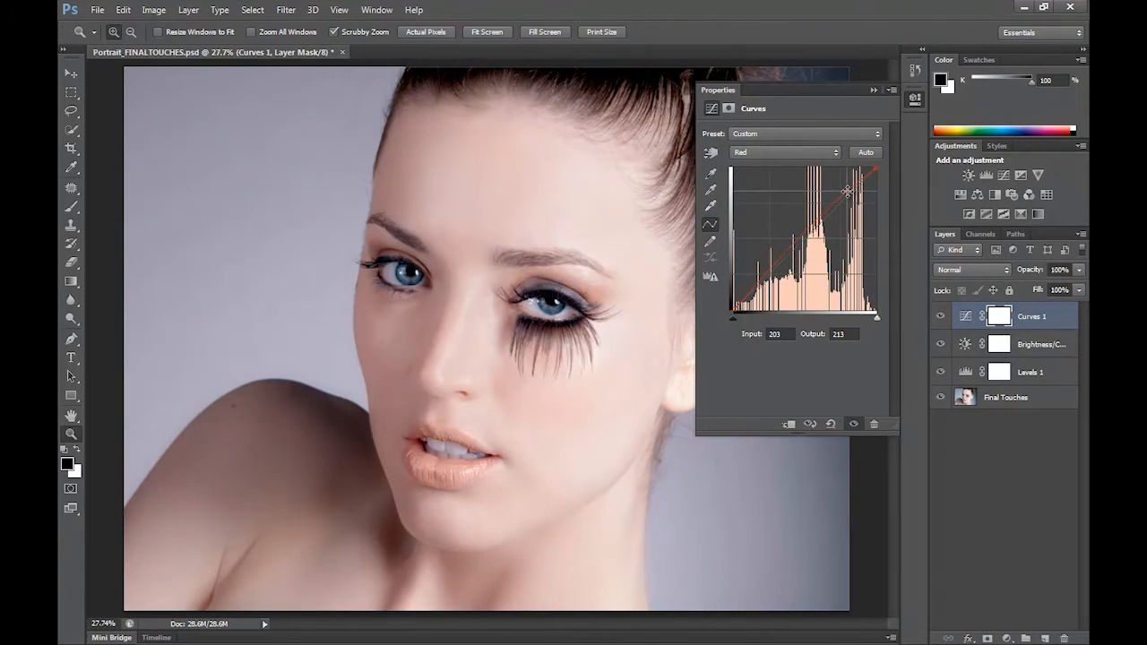
{"action": "mouse_move", "coordinate": [772, 270]}
{"action": "left_mouse_down"}
{"action": "mouse_move", "coordinate": [734, 295]}
{"action": "mouse_move", "coordinate": [735, 280]}
{"action": "mouse_move", "coordinate": [736, 290]}
{"action": "mouse_move", "coordinate": [777, 276]}
{"action": "left_mouse_up"}
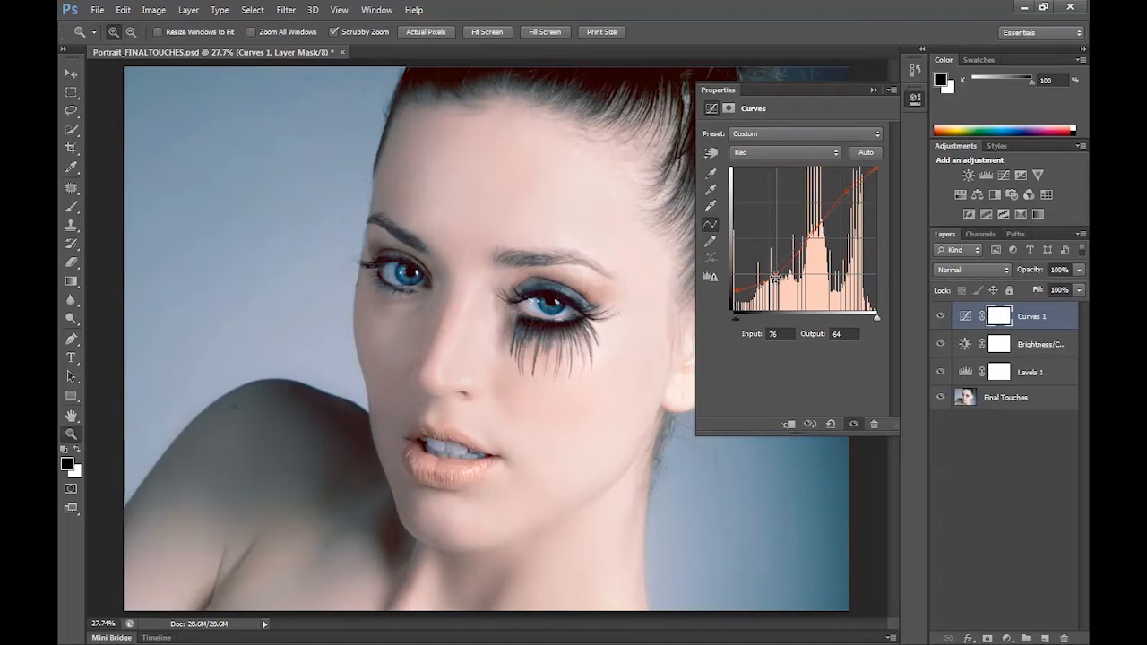
- In the blue channel of the curve, lower the highlights slightly and lift the shadows with a point at input 53, output 64
{"action": "left_click", "coordinate": [777, 152]}
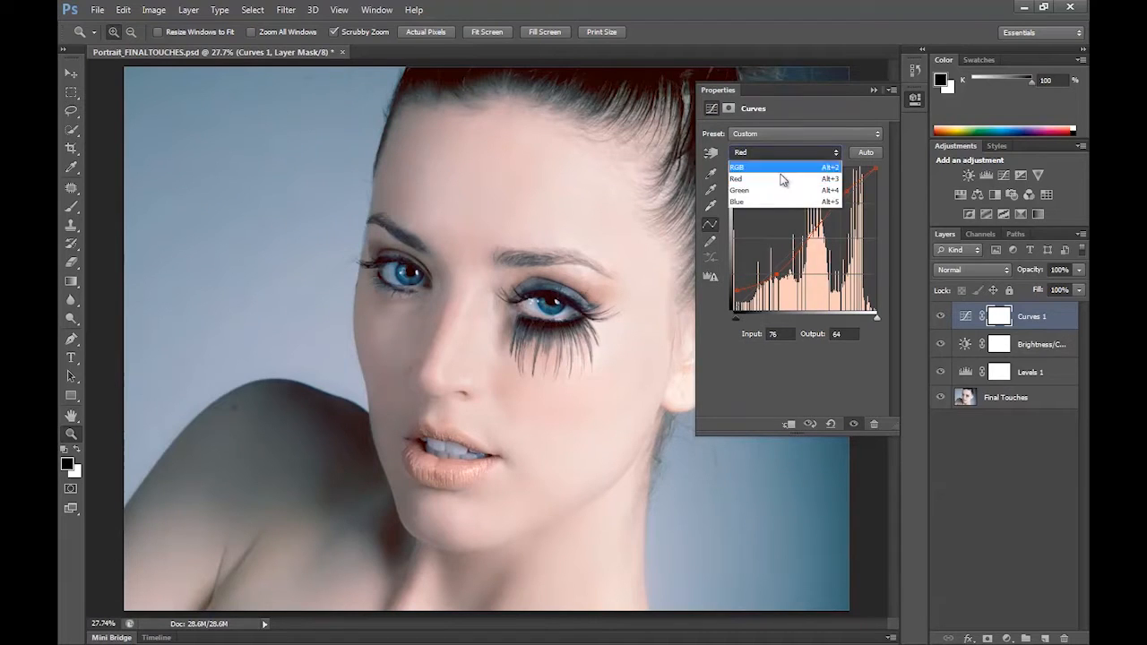
{"action": "left_click", "coordinate": [779, 203]}
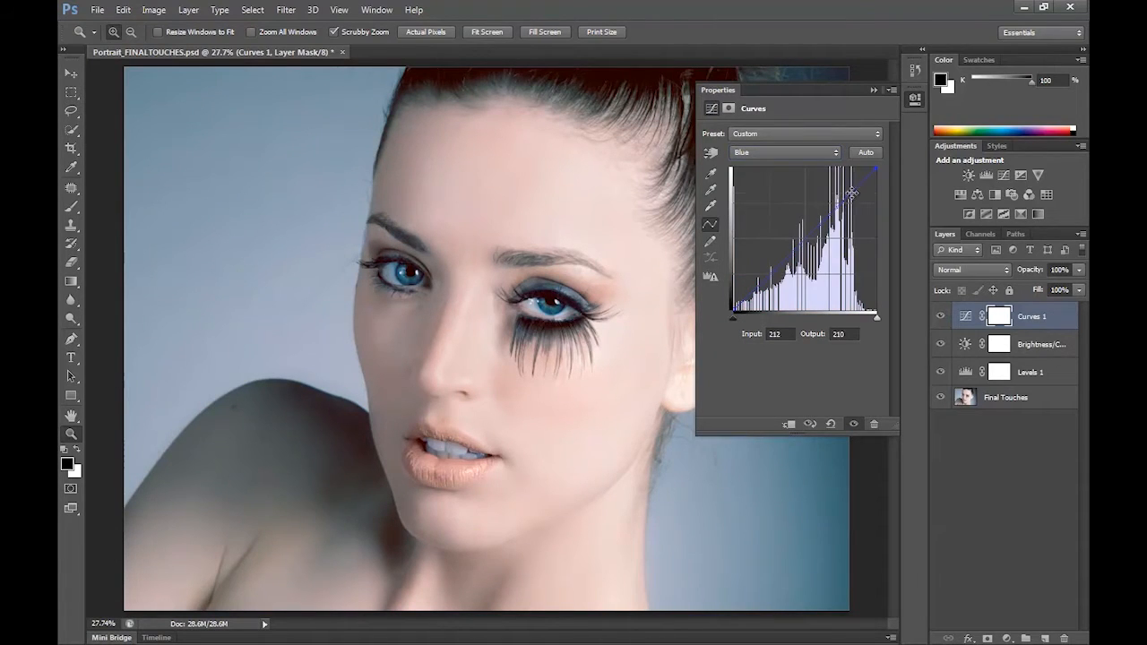
{"action": "left_click_drag", "start_coordinate": [857, 187], "coordinate": [858, 194]}
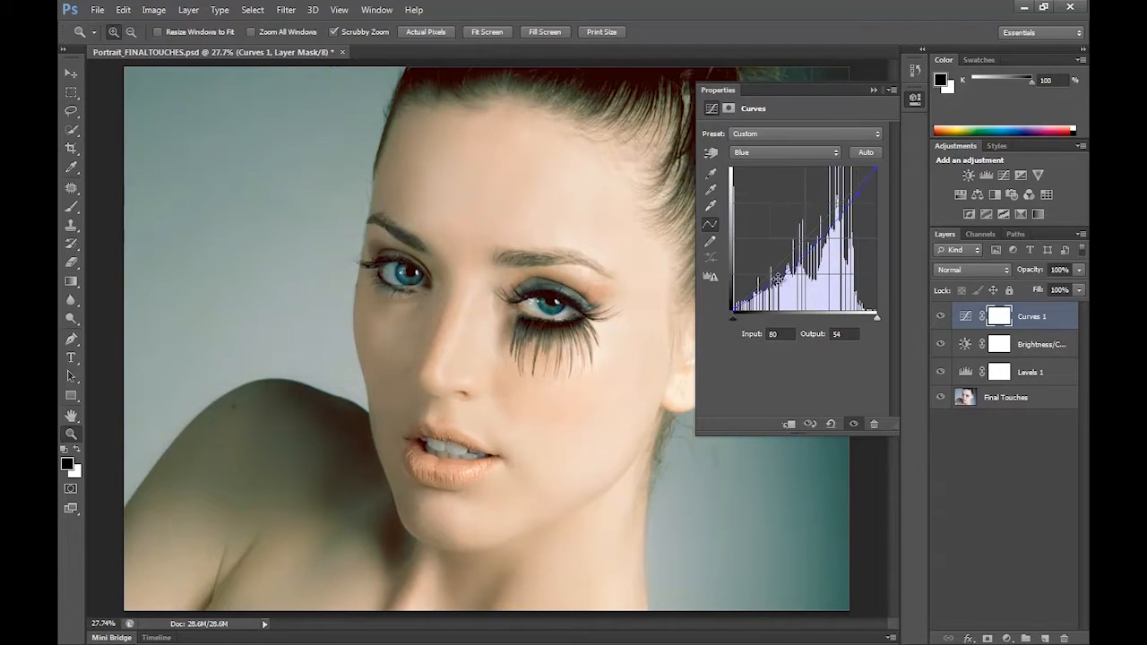
{"action": "left_click_drag", "start_coordinate": [763, 281], "coordinate": [762, 274]}
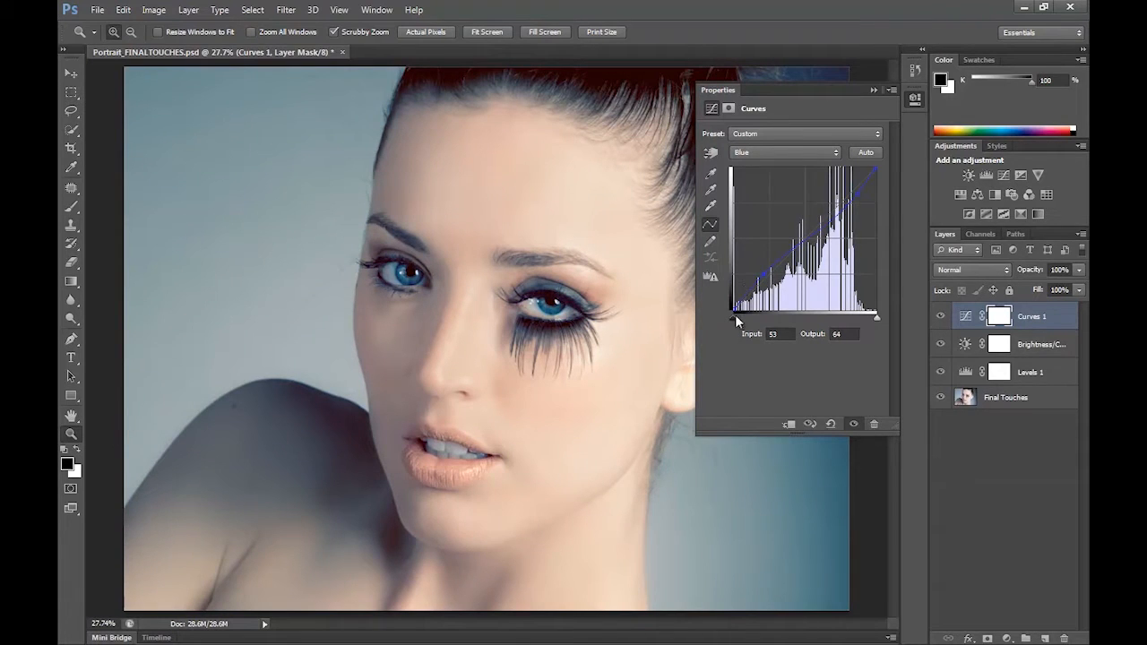
{"action": "left_click_drag", "start_coordinate": [731, 308], "coordinate": [801, 240]}
- Raise the green channel's midtones slightly at input 119, output 123, and compare the portrait with the Curves layer off and on
{"action": "left_click", "coordinate": [776, 160]}
{"action": "left_click", "coordinate": [777, 186]}
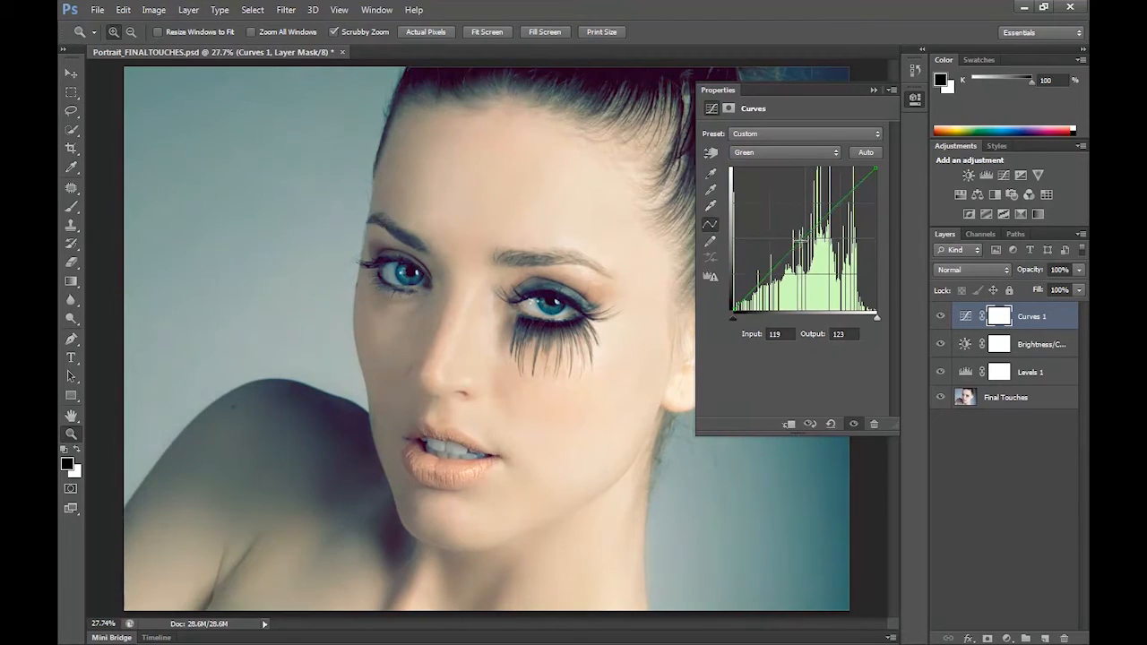
{"action": "left_click", "coordinate": [941, 317]}
{"action": "left_click", "coordinate": [941, 317]}
{"action": "left_click", "coordinate": [877, 89]}
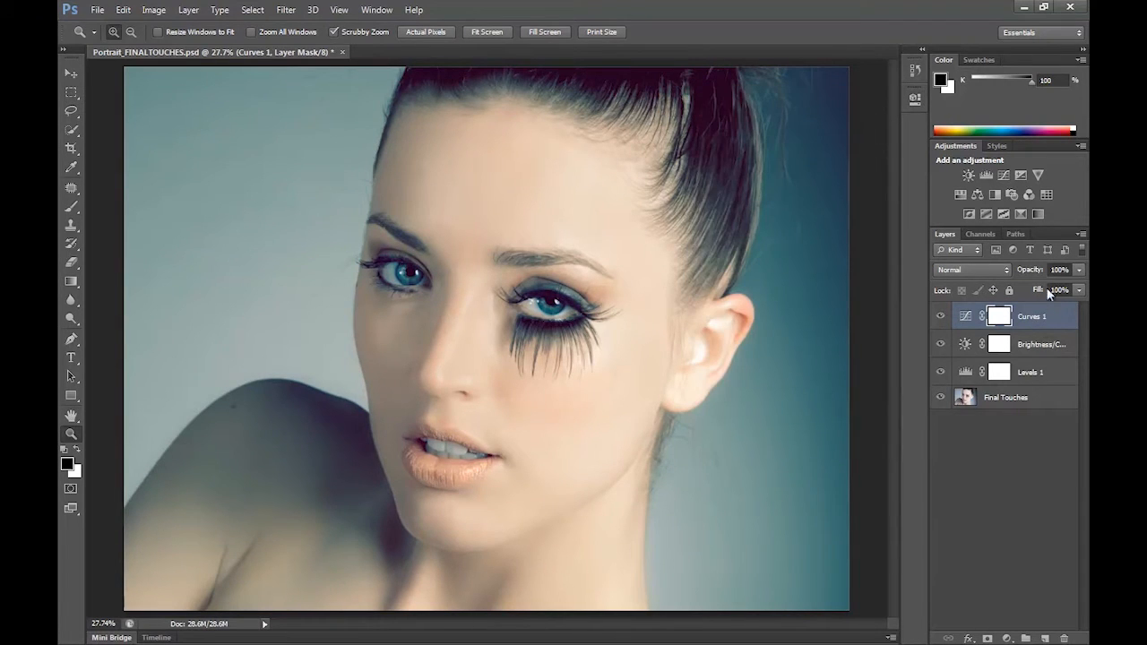
- Reduce the opacity of the Curves layer, compare the portrait with it off and on, and deselect the layer
{"action": "left_click", "coordinate": [1032, 274]}
{"action": "left_click_drag", "start_coordinate": [1035, 278], "coordinate": [1020, 278]}
{"action": "left_click", "coordinate": [940, 316]}
{"action": "left_click", "coordinate": [940, 316]}
{"action": "left_click", "coordinate": [1011, 516]}
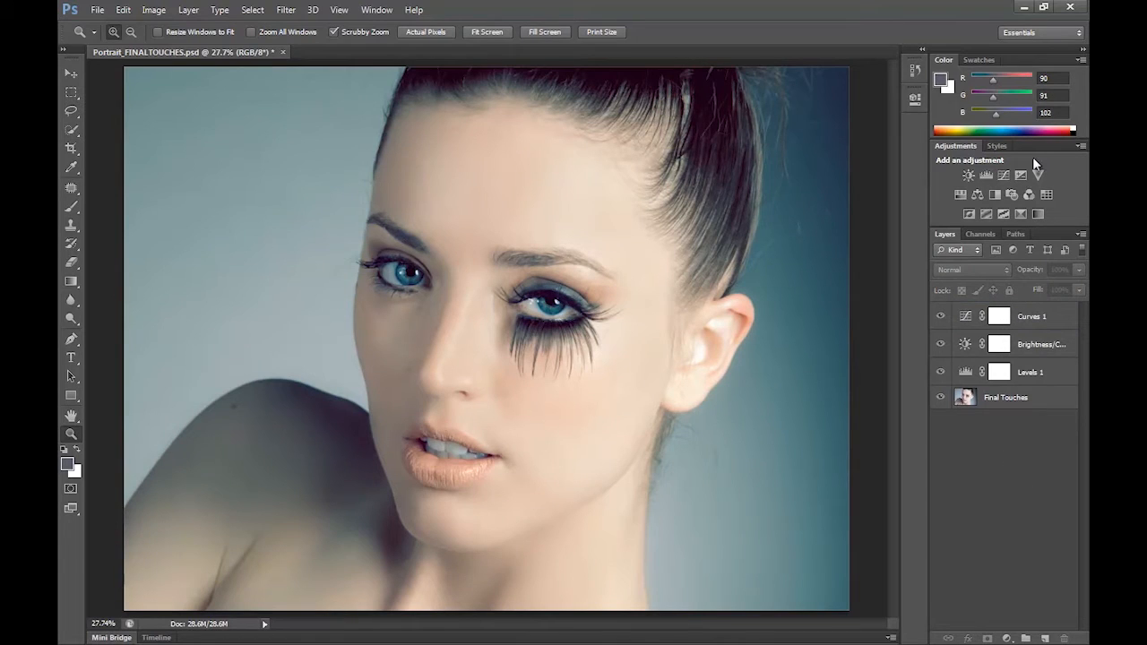
- Add a second Levels adjustment layer with input black 17, input white 242 and slightly darker midtones, and compare the portrait without it
{"action": "left_click", "coordinate": [987, 175]}
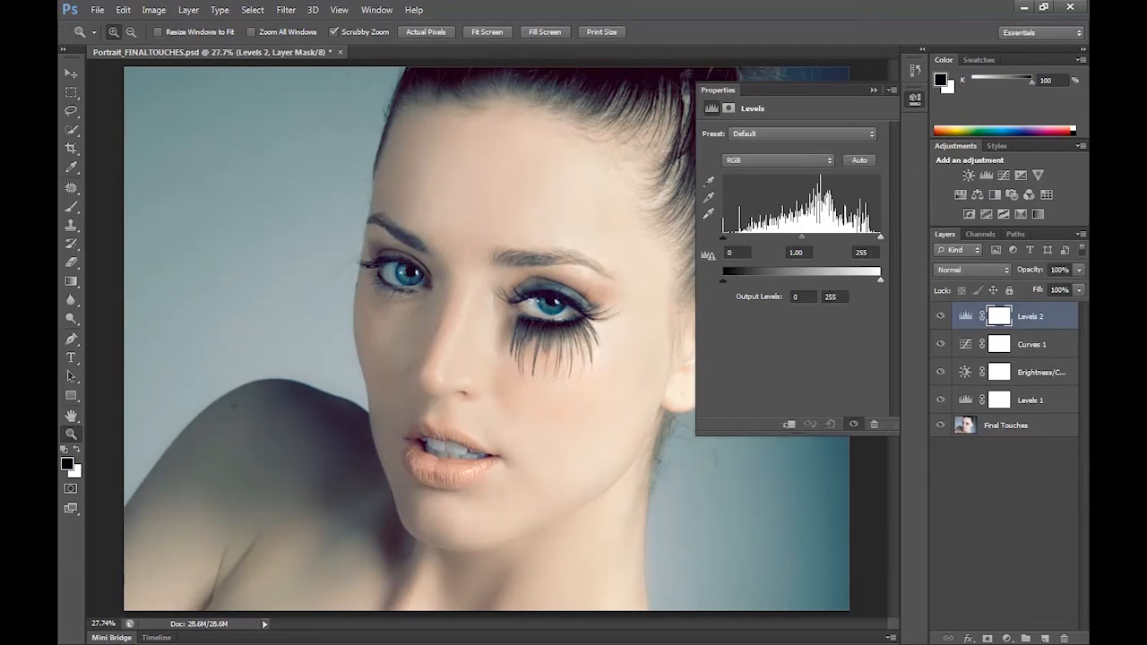
{"action": "left_click_drag", "start_coordinate": [726, 240], "coordinate": [734, 240]}
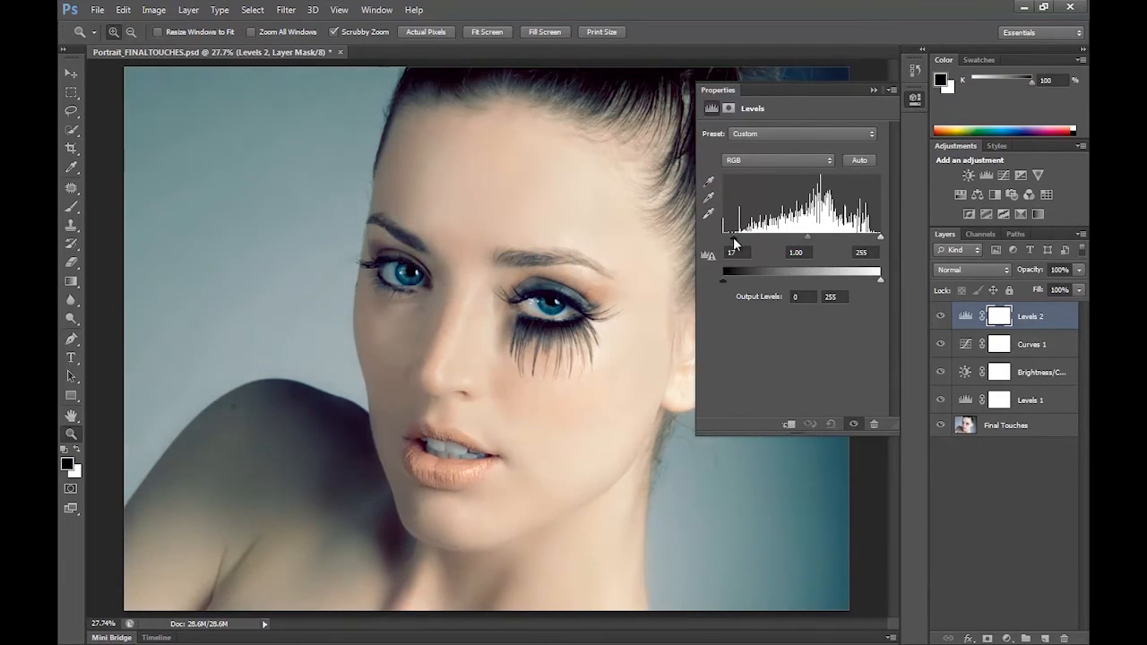
{"action": "left_click_drag", "start_coordinate": [879, 238], "coordinate": [875, 242]}
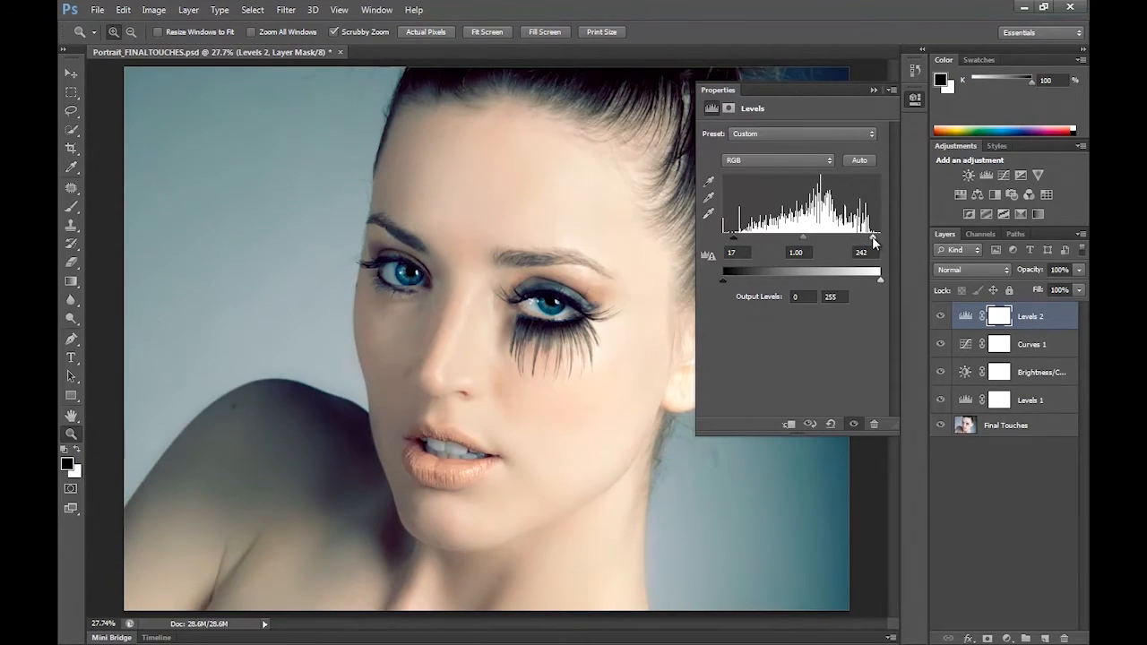
{"action": "left_click_drag", "start_coordinate": [804, 238], "coordinate": [810, 238]}
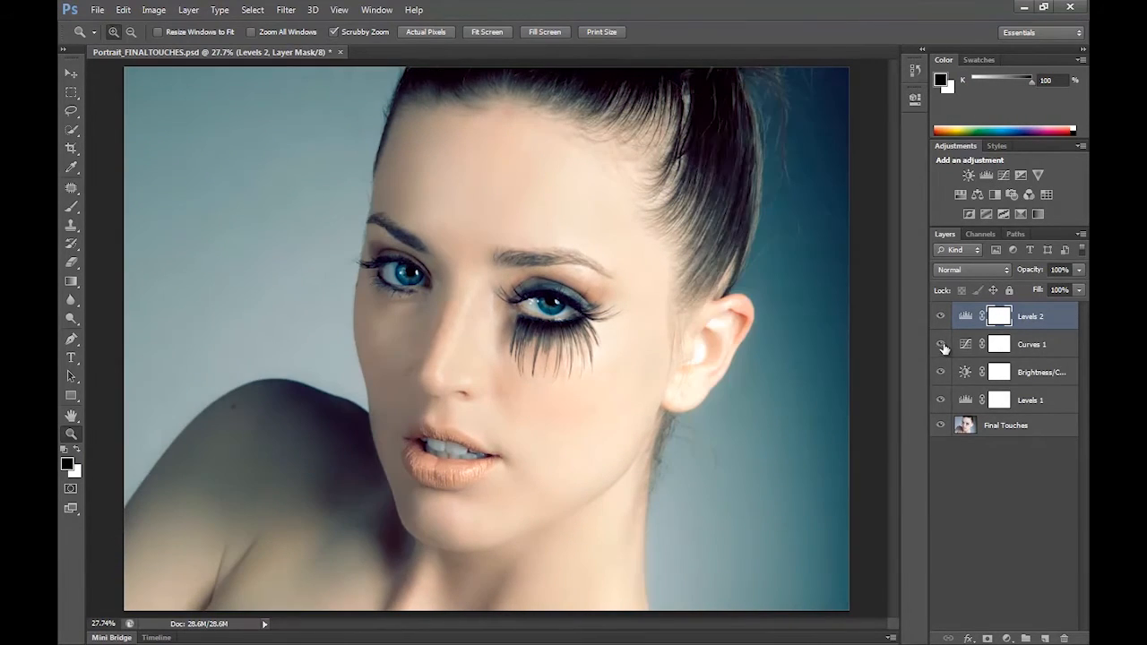
{"action": "left_click", "coordinate": [940, 316]}
{"action": "left_click", "coordinate": [941, 317]}
{"action": "left_click", "coordinate": [1004, 502]}
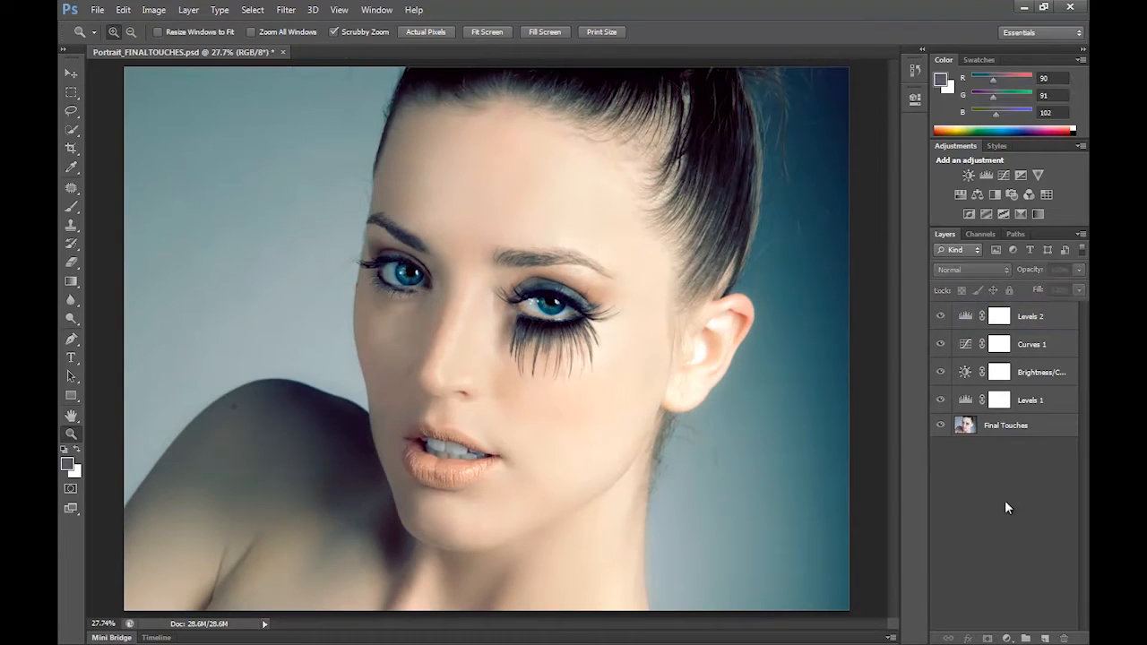
- Add a second Brightness/Contrast adjustment layer that lowers the contrast, and compare the portrait with it off and on
{"action": "left_click", "coordinate": [969, 175]}
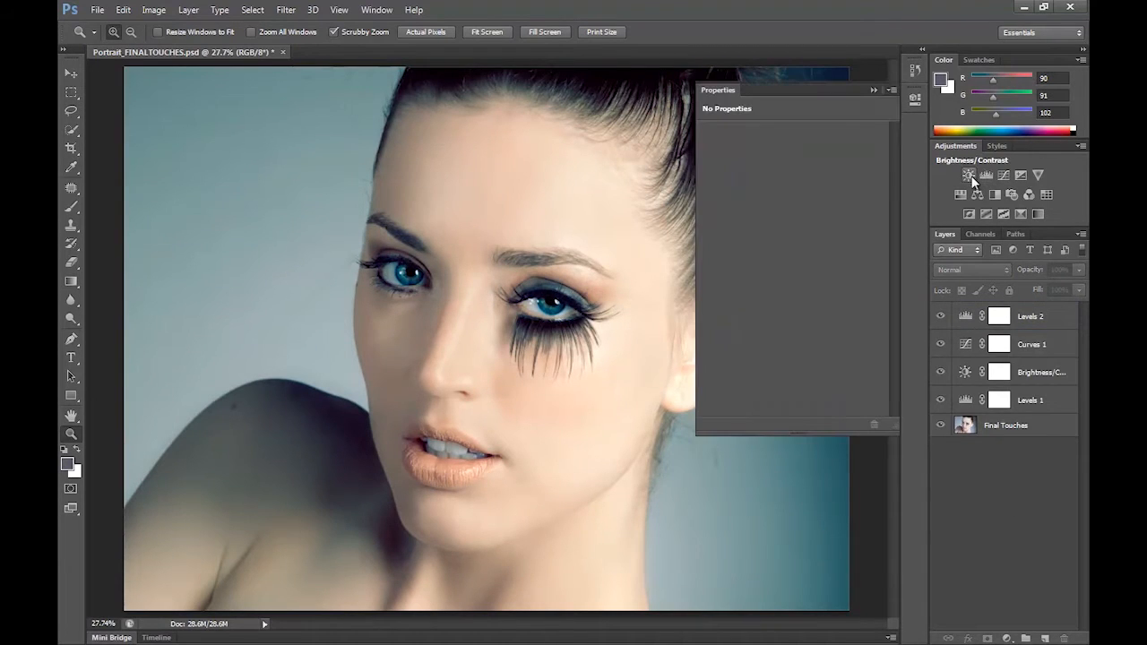
{"action": "left_click_drag", "start_coordinate": [792, 199], "coordinate": [788, 199]}
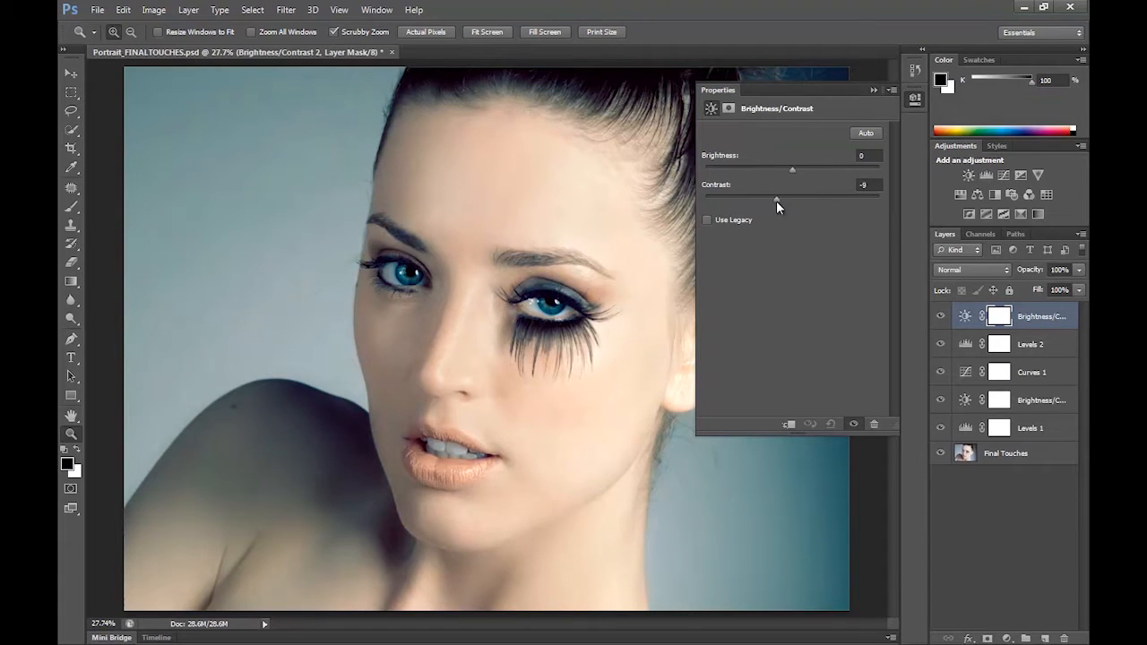
{"action": "mouse_move", "coordinate": [776, 200]}
{"action": "left_mouse_down"}
{"action": "mouse_move", "coordinate": [745, 199]}
{"action": "mouse_move", "coordinate": [776, 199]}
{"action": "mouse_move", "coordinate": [765, 198]}
{"action": "left_mouse_up"}
{"action": "left_click", "coordinate": [874, 90]}
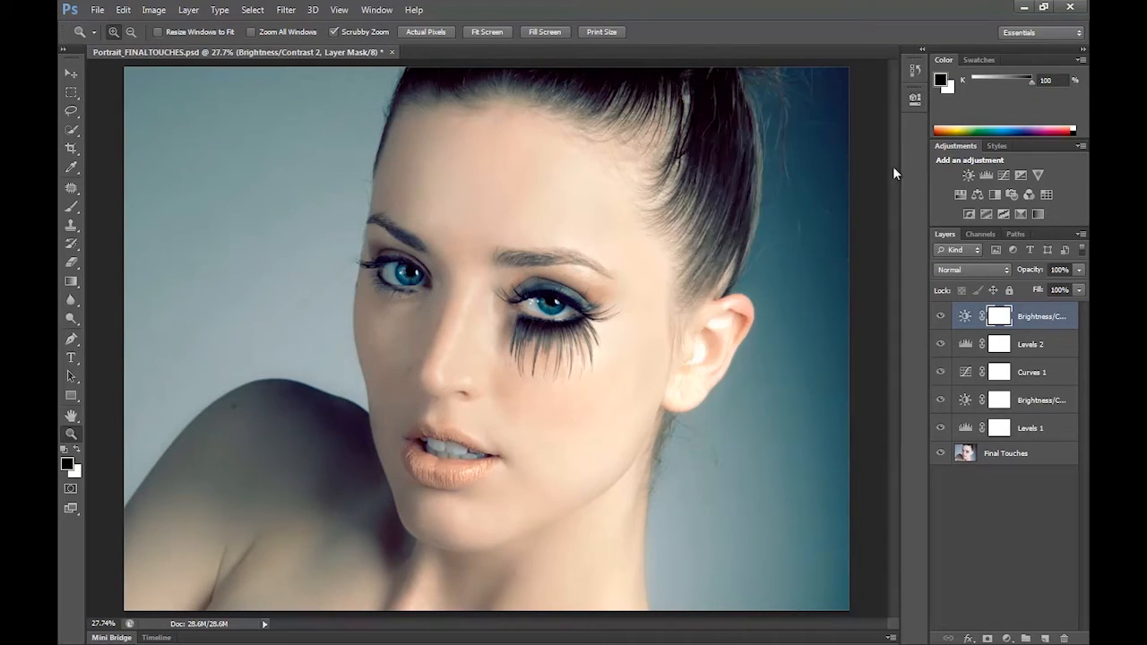
{"action": "left_click", "coordinate": [942, 316]}
{"action": "left_click", "coordinate": [942, 316]}
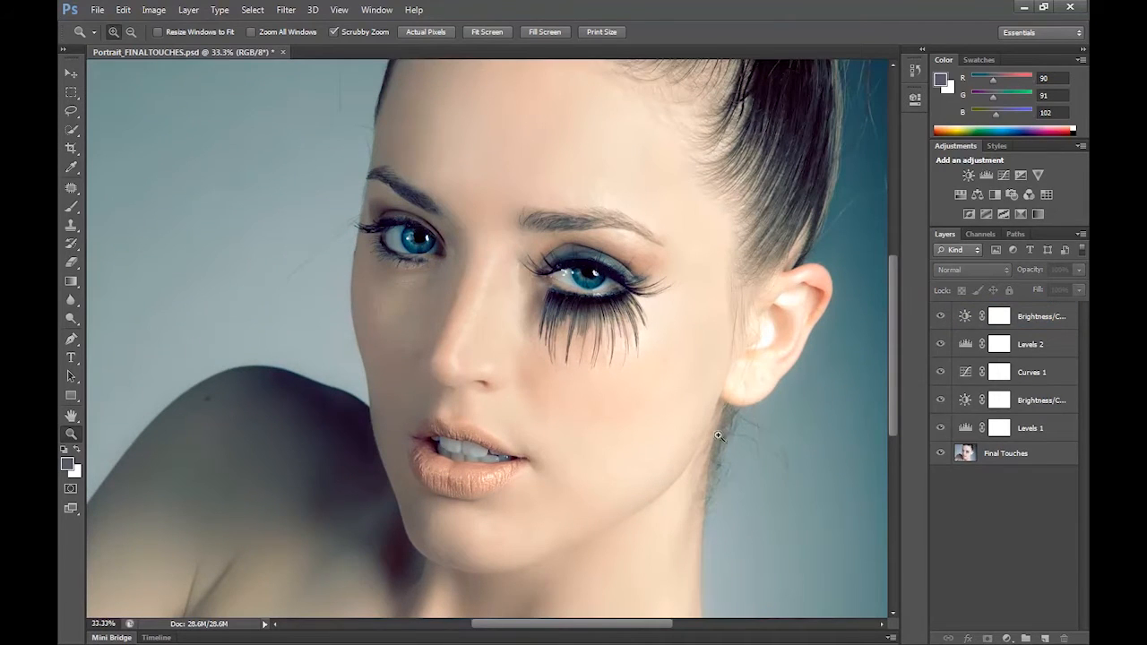
{"action": "scroll", "coordinate": [583, 399], "scroll_direction": "up", "scroll_amount": 2}
{"action": "scroll", "coordinate": [584, 400], "scroll_direction": "down", "scroll_amount": 2}
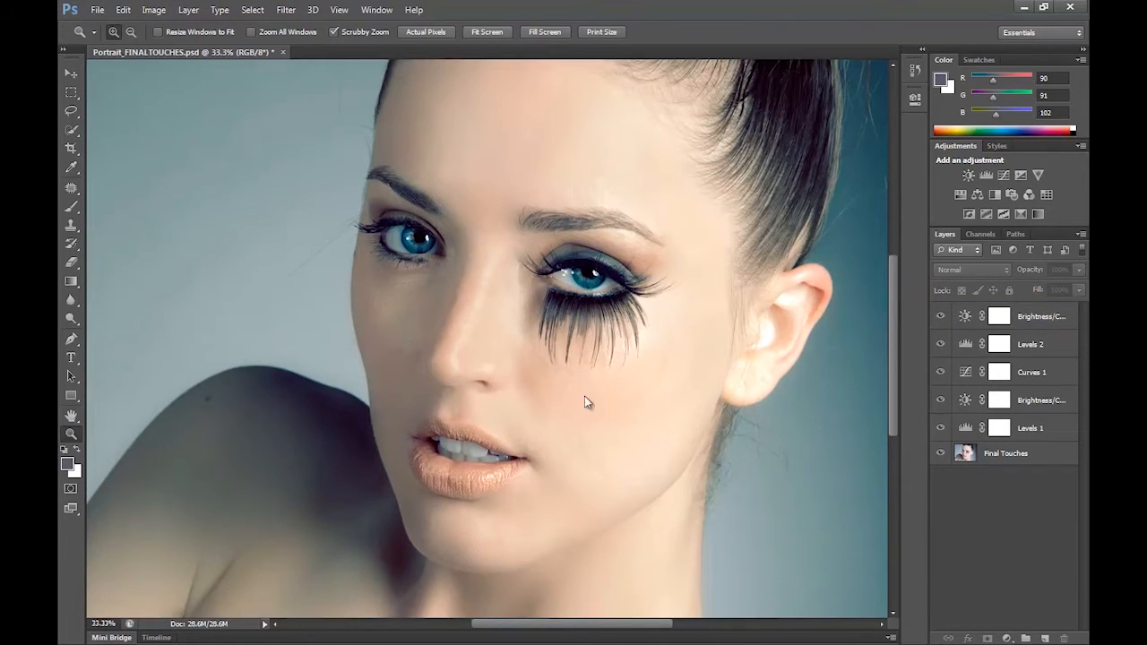
- Mask the first Curves layer over both irises with a black brush at 50% opacity, comparing the portrait with the layer off and on
{"action": "left_click", "coordinate": [1051, 376]}
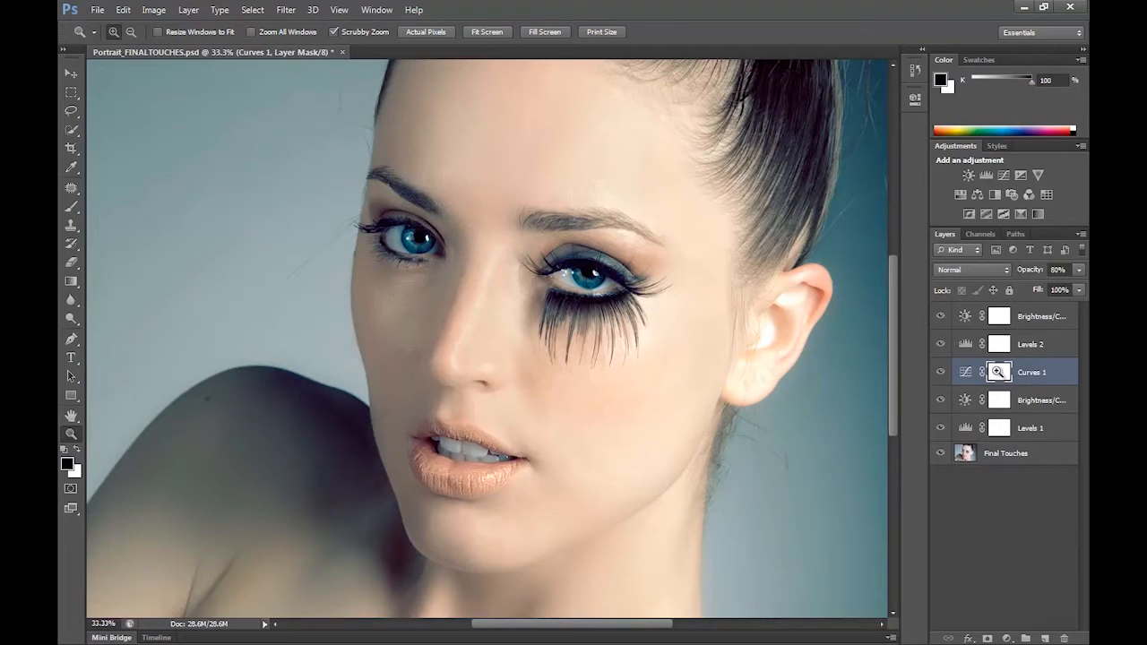
{"action": "left_click", "coordinate": [941, 372]}
{"action": "left_click", "coordinate": [941, 372]}
{"action": "left_click", "coordinate": [72, 207]}
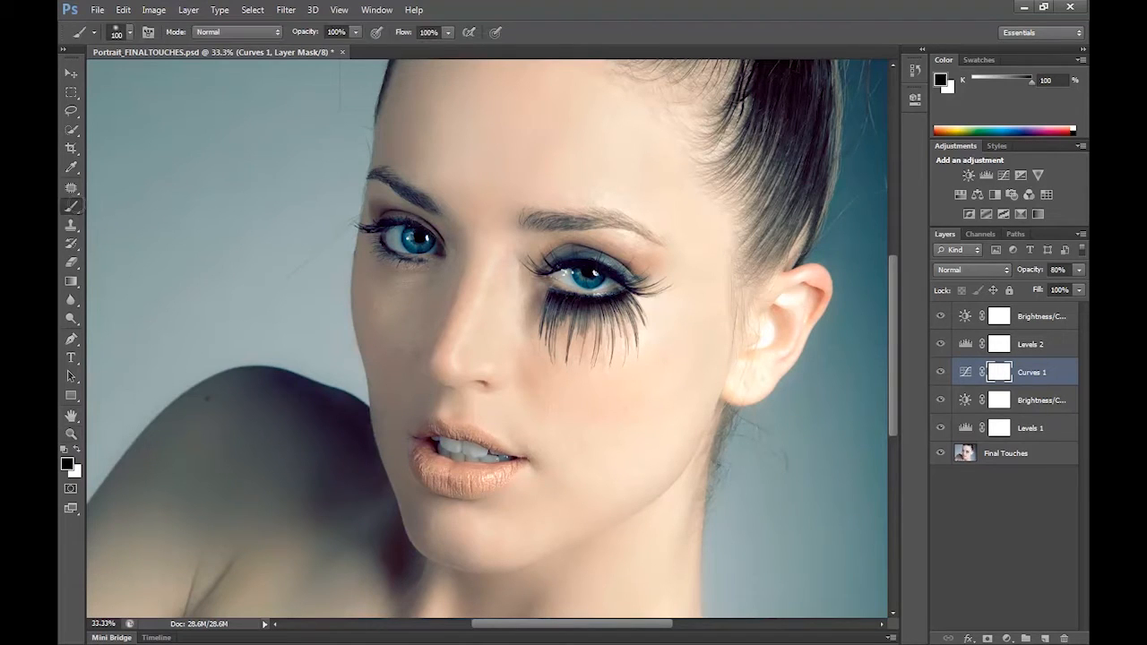
{"action": "left_click", "coordinate": [356, 36]}
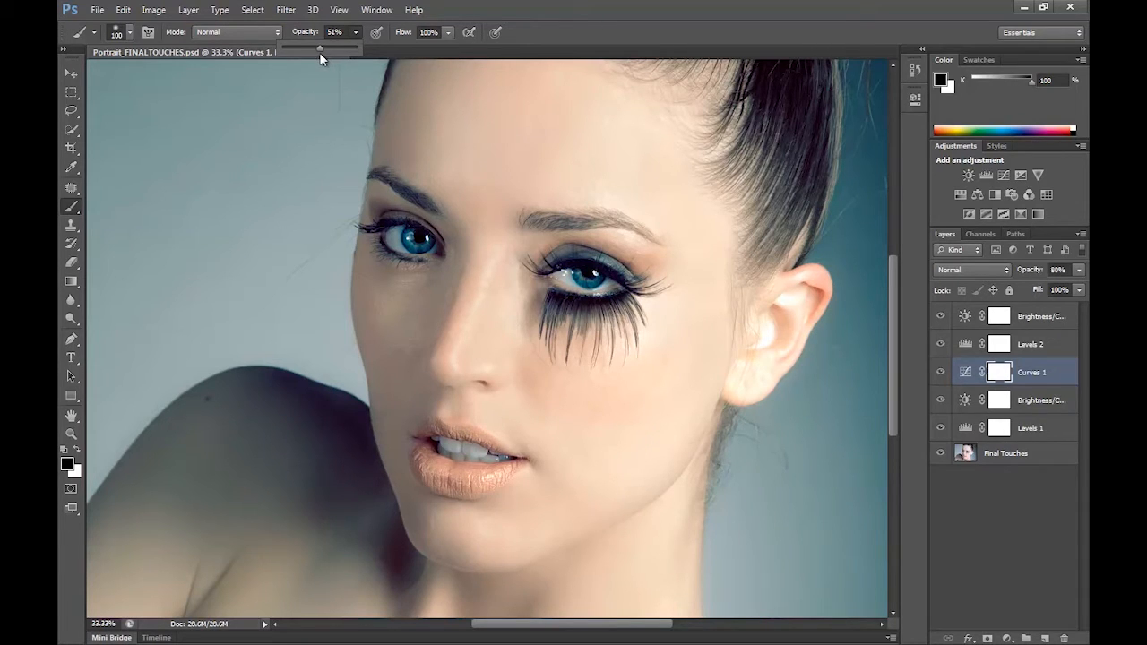
{"action": "left_click_drag", "start_coordinate": [317, 52], "coordinate": [318, 53]}
{"action": "left_click", "coordinate": [1009, 375]}
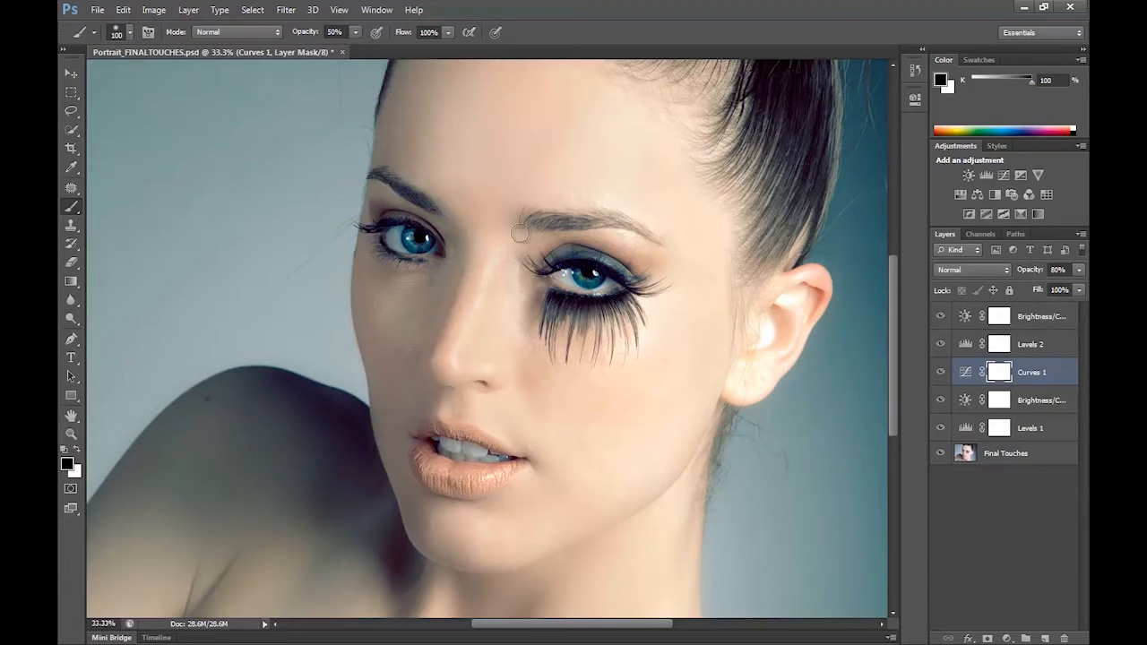
{"action": "left_click_drag", "start_coordinate": [427, 241], "coordinate": [416, 235]}
{"action": "left_click_drag", "start_coordinate": [579, 277], "coordinate": [589, 276]}
{"action": "left_click", "coordinate": [940, 372]}
{"action": "left_click", "coordinate": [940, 372]}
- Examine the portrait's face at 100% zoom, return to the full view, and deselect the Curves layer
{"action": "left_click", "coordinate": [73, 427]}
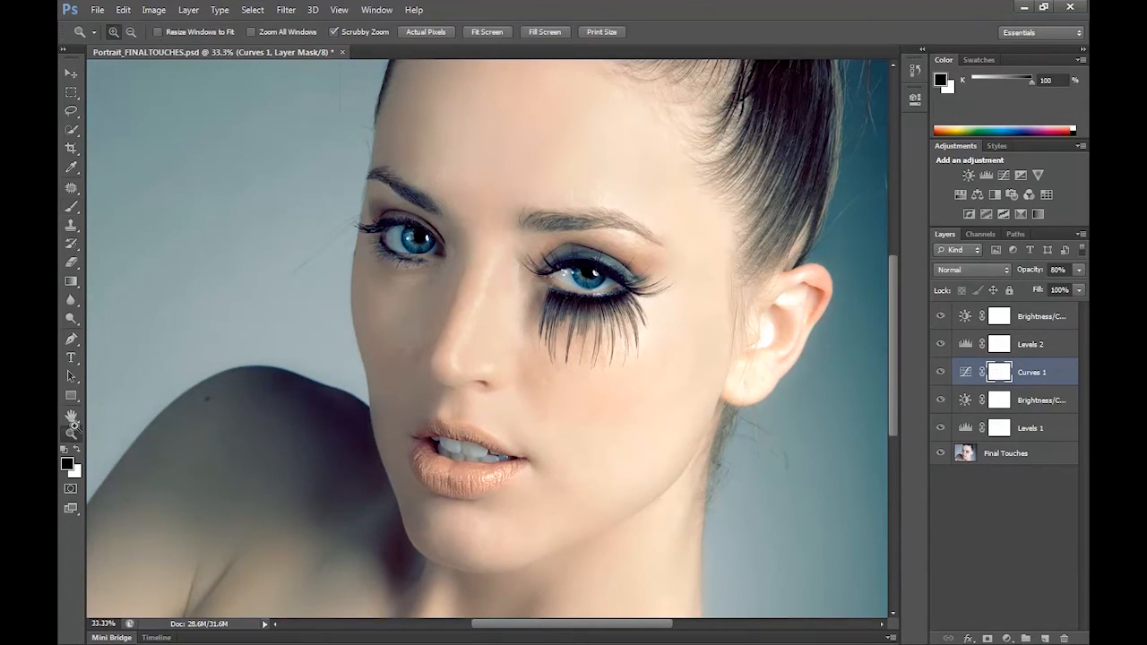
{"action": "left_click", "coordinate": [427, 33]}
{"action": "scroll", "coordinate": [506, 296], "scroll_direction": "down", "scroll_amount": 5}
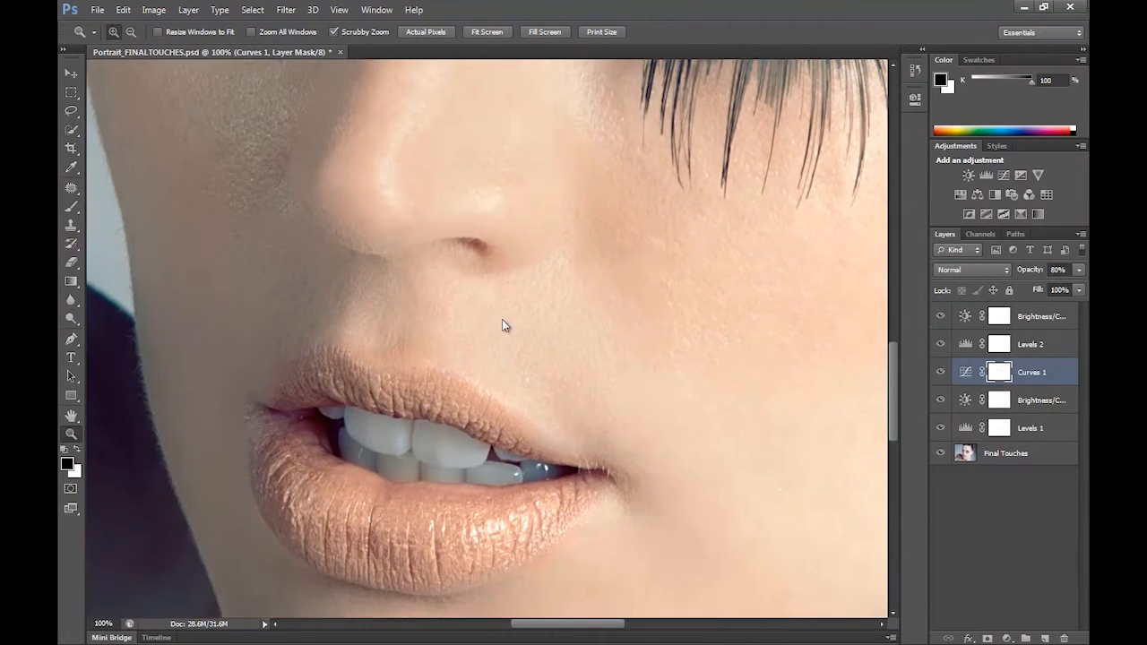
{"action": "key", "text": "ctrl+0"}
{"action": "key", "text": "b"}
{"action": "key", "text": "x"}
{"action": "left_click", "coordinate": [1032, 543]}
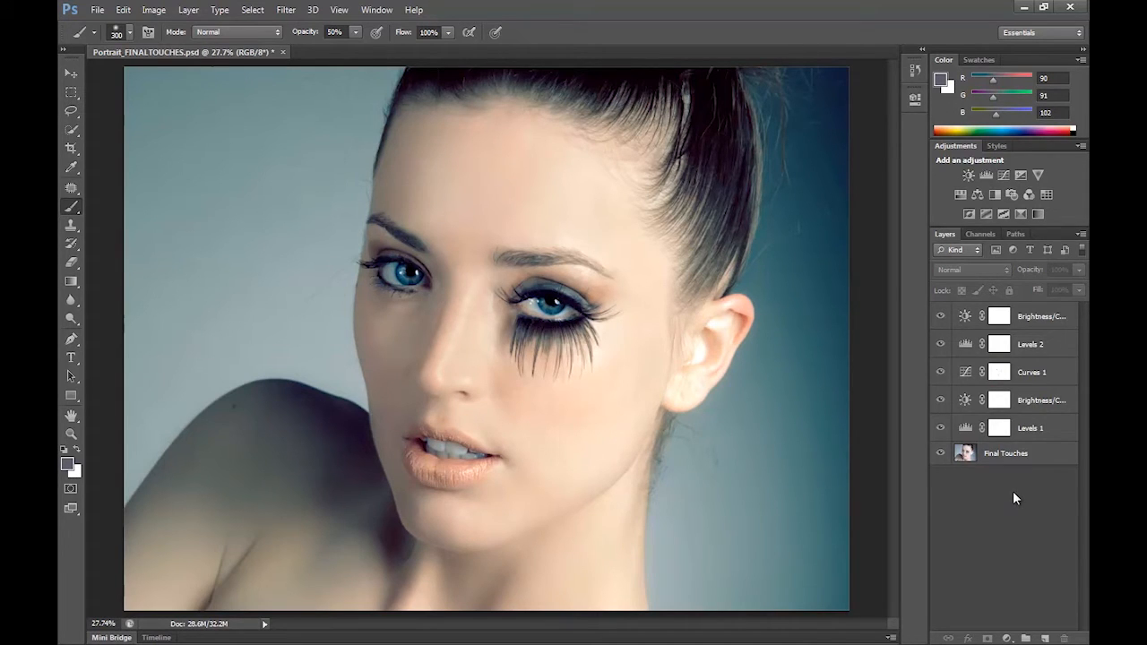
- Stamp all visible layers into a new layer at the top of the stack and name it Sharpen
{"action": "key", "text": "ctrl+shift+alt+e"}
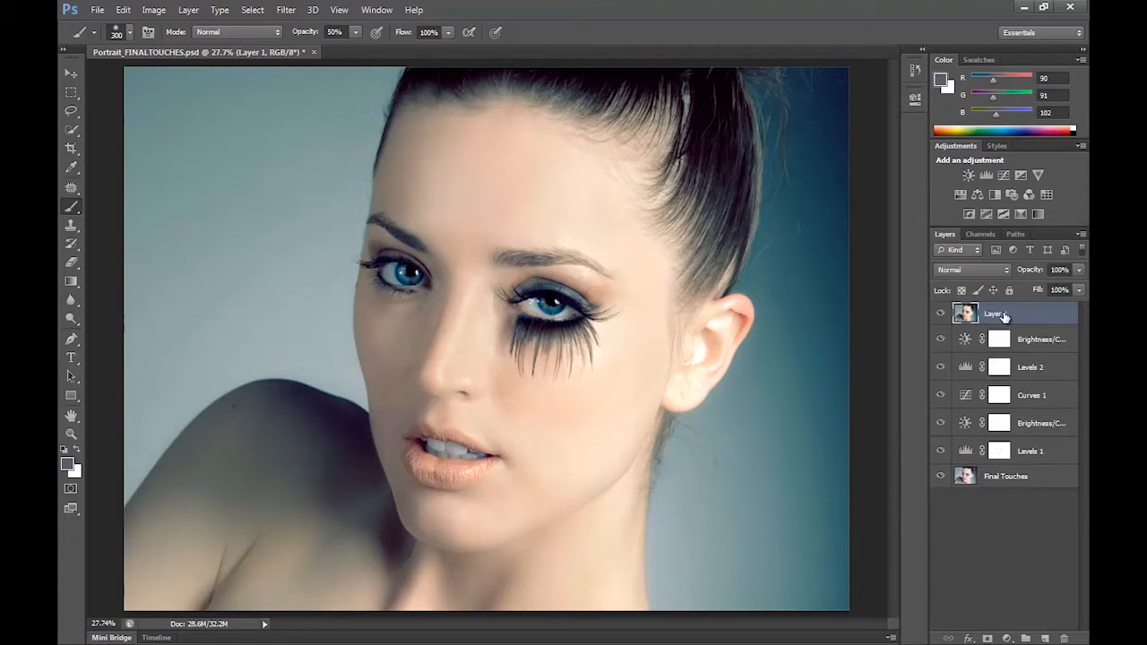
{"action": "double_click", "coordinate": [1013, 316]}
{"action": "type", "text": "n"}
{"action": "key", "text": "Return"}
- Apply an Unsharp Mask to the Sharpen layer with amount 25%, radius 4.5 pixels and threshold 0, and deselect the layer
{"action": "left_click", "coordinate": [286, 10]}
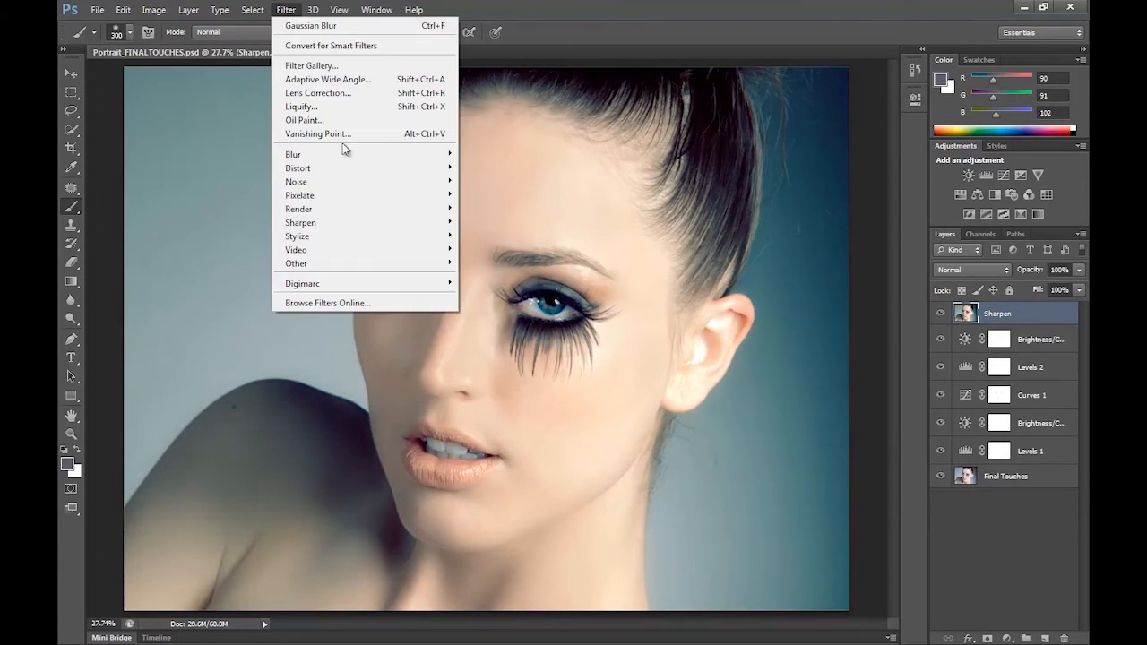
{"action": "mouse_move", "coordinate": [362, 224]}
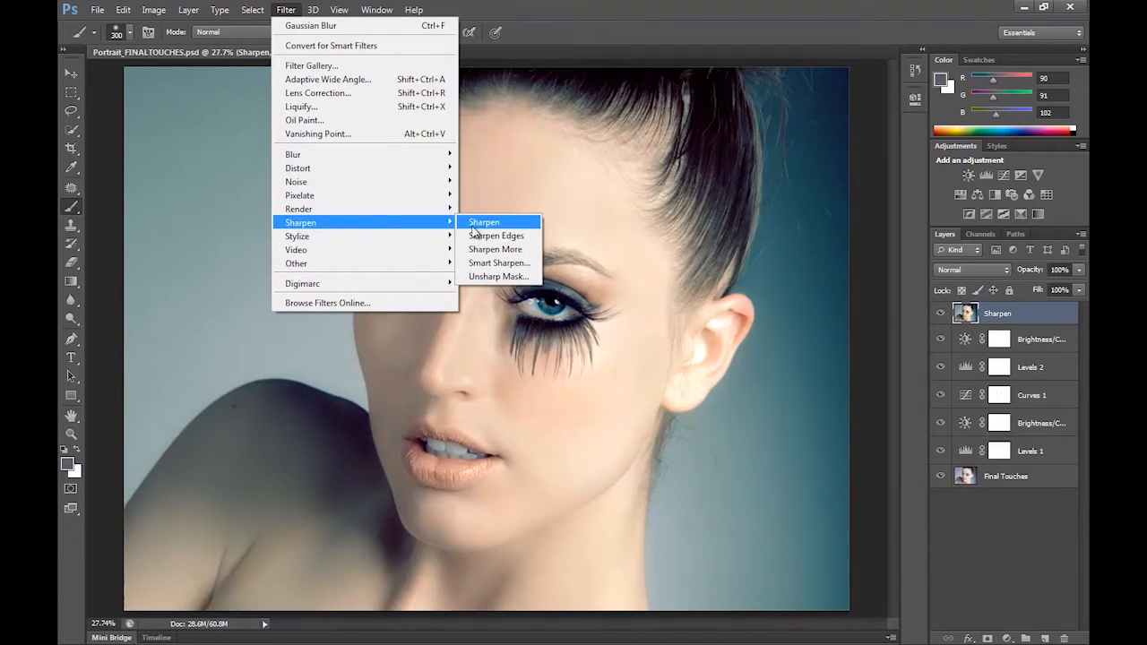
{"action": "left_click", "coordinate": [499, 276]}
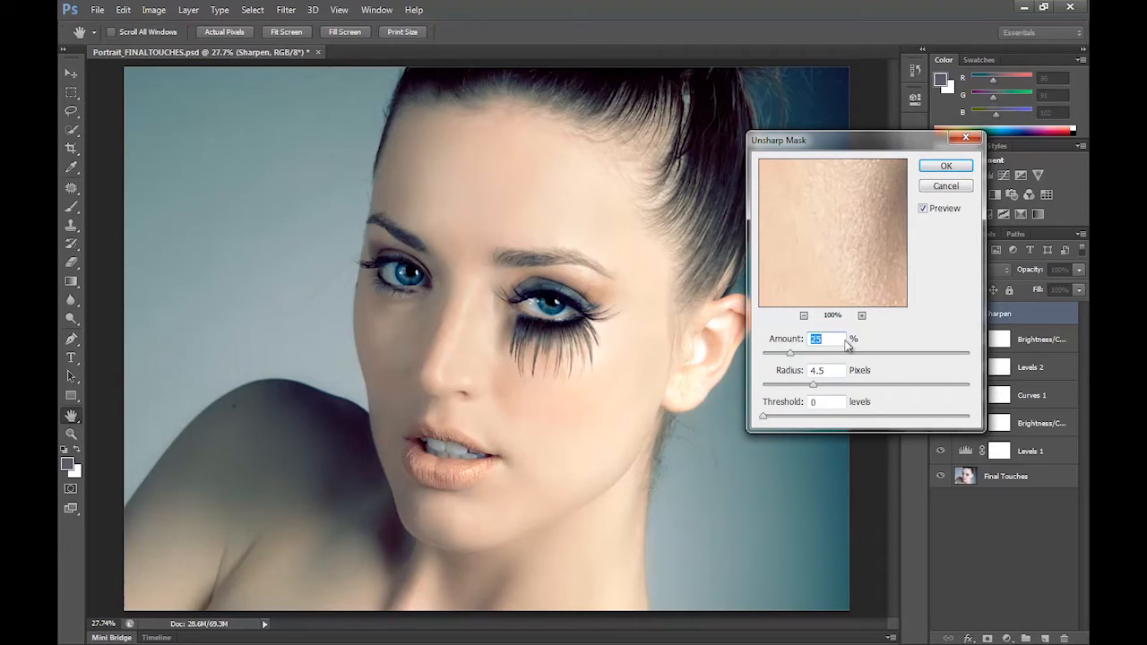
{"action": "left_click", "coordinate": [946, 166]}
{"action": "key", "text": "b"}
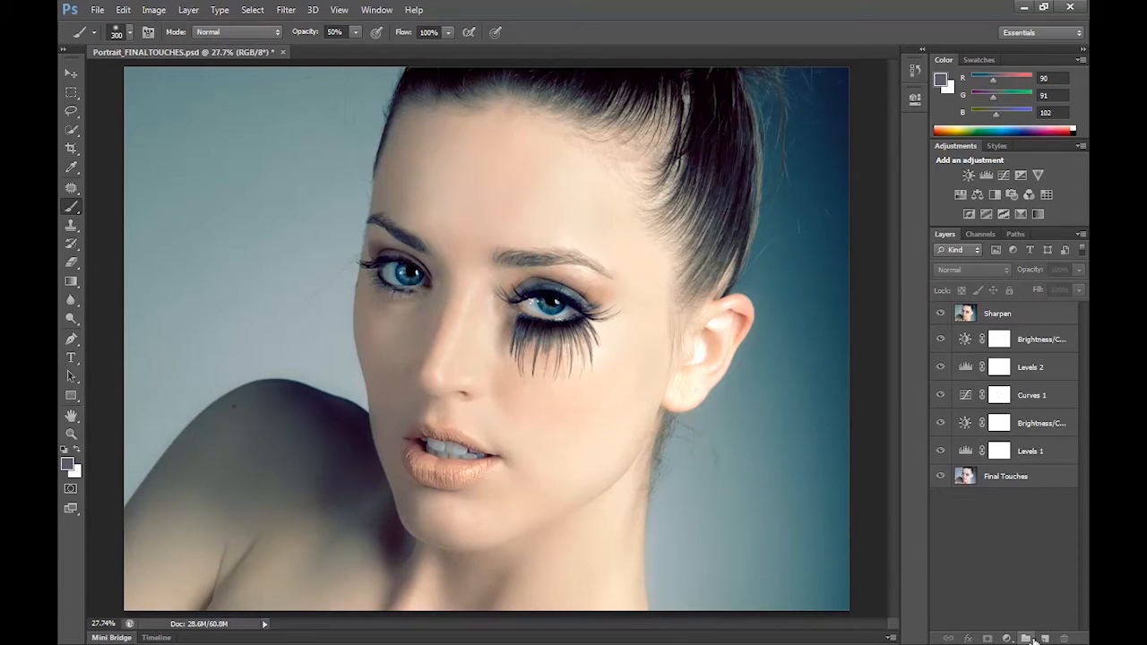
- Add a Solid Color fill layer in pure black above the Sharpen layer
{"action": "left_click", "coordinate": [1008, 639]}
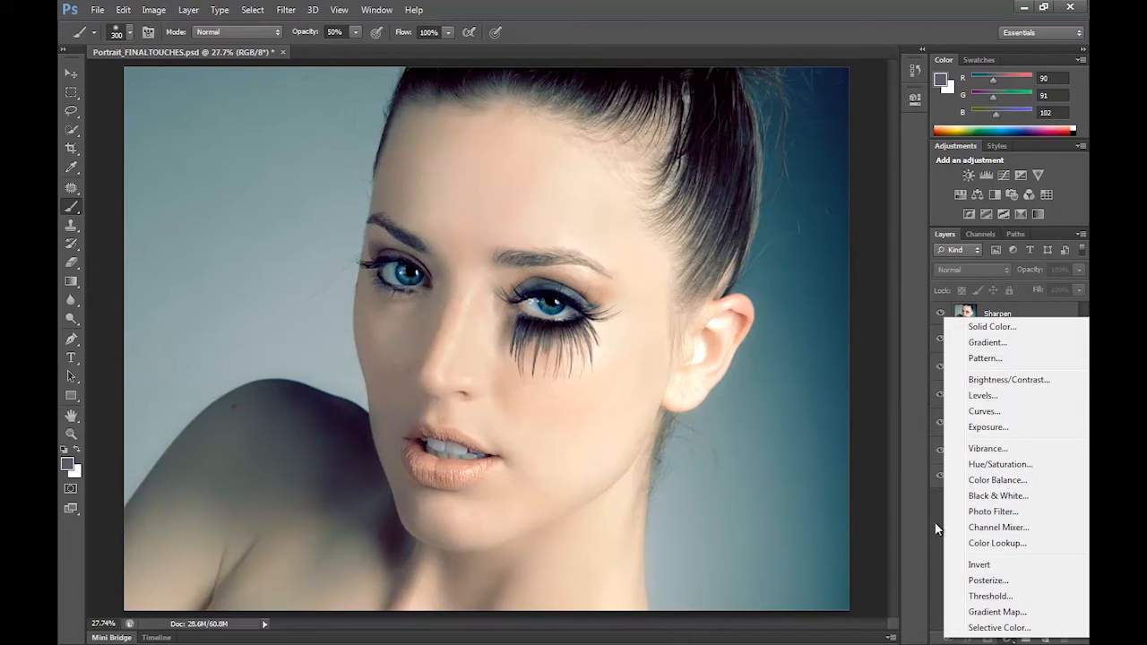
{"action": "left_click", "coordinate": [986, 327]}
{"action": "left_click", "coordinate": [381, 341]}
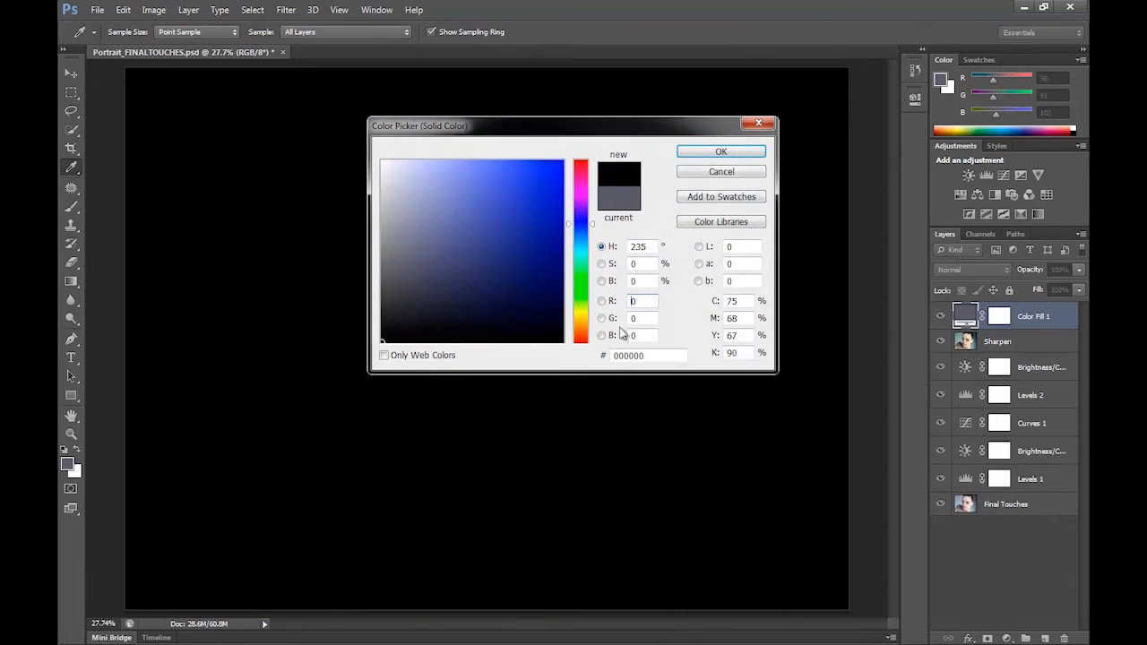
{"action": "left_click", "coordinate": [718, 157]}
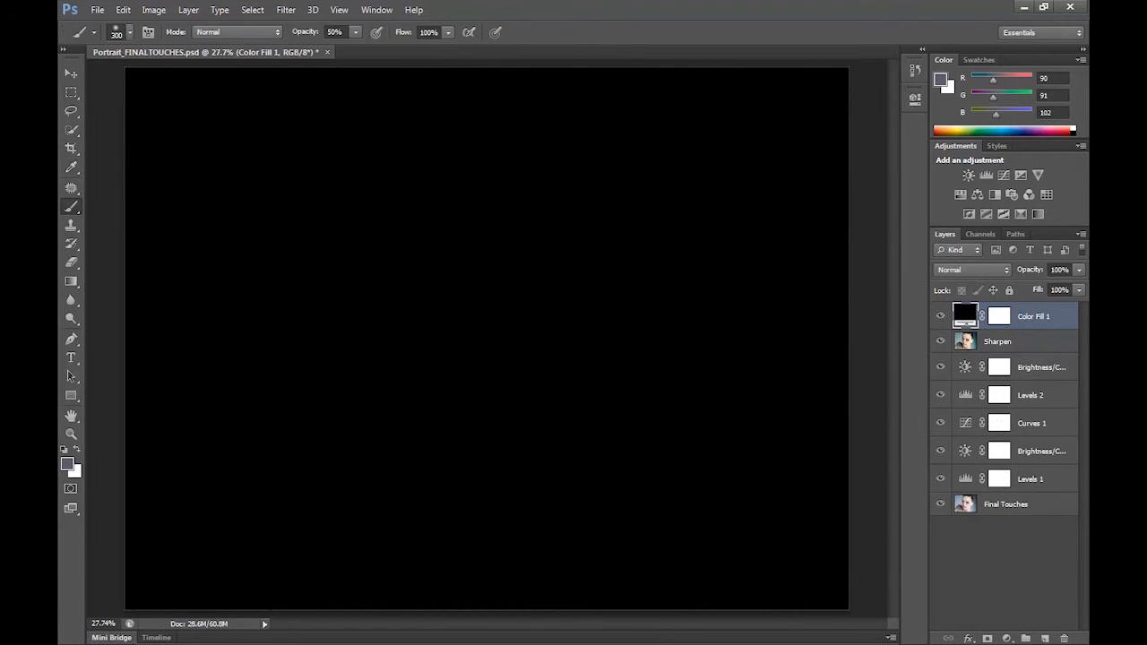
- Cut a centered ellipse slightly larger than the canvas out of the black fill layer's mask, and clear the selection
{"action": "left_click", "coordinate": [72, 92]}
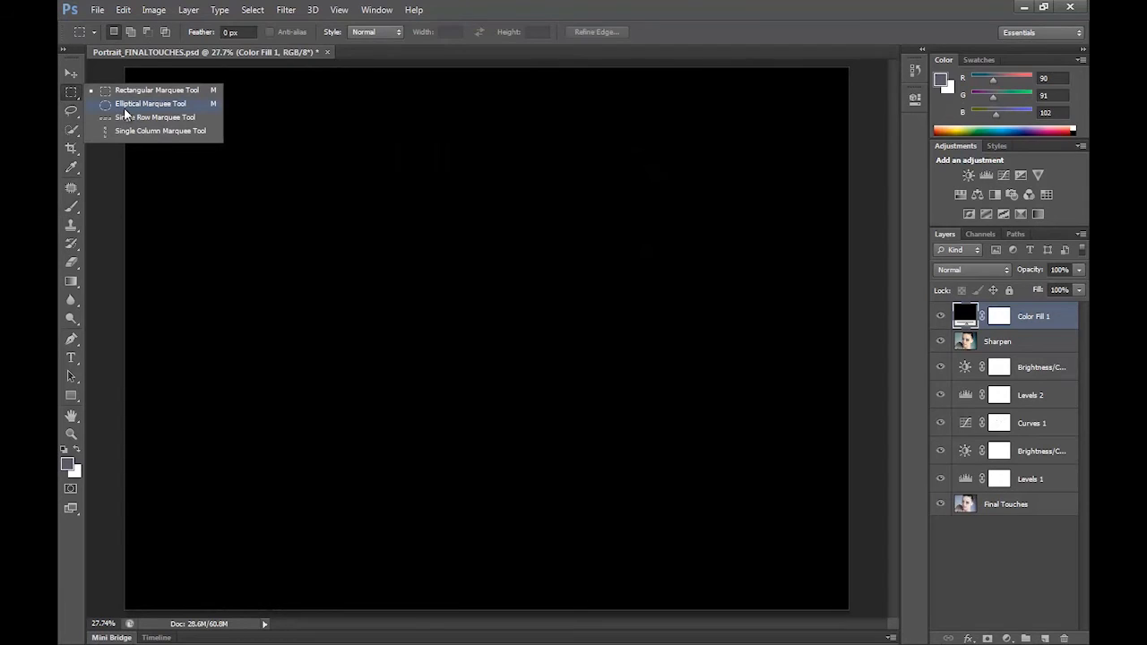
{"action": "left_click", "coordinate": [126, 105]}
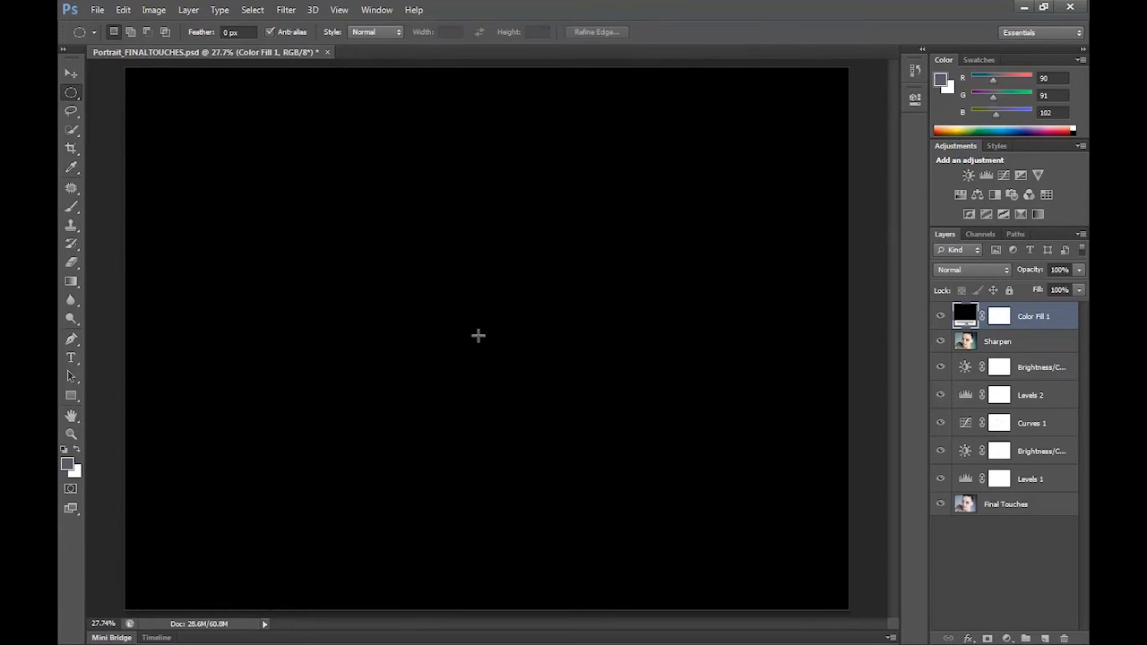
{"action": "left_click_drag", "start_coordinate": [479, 339], "coordinate": [867, 617]}
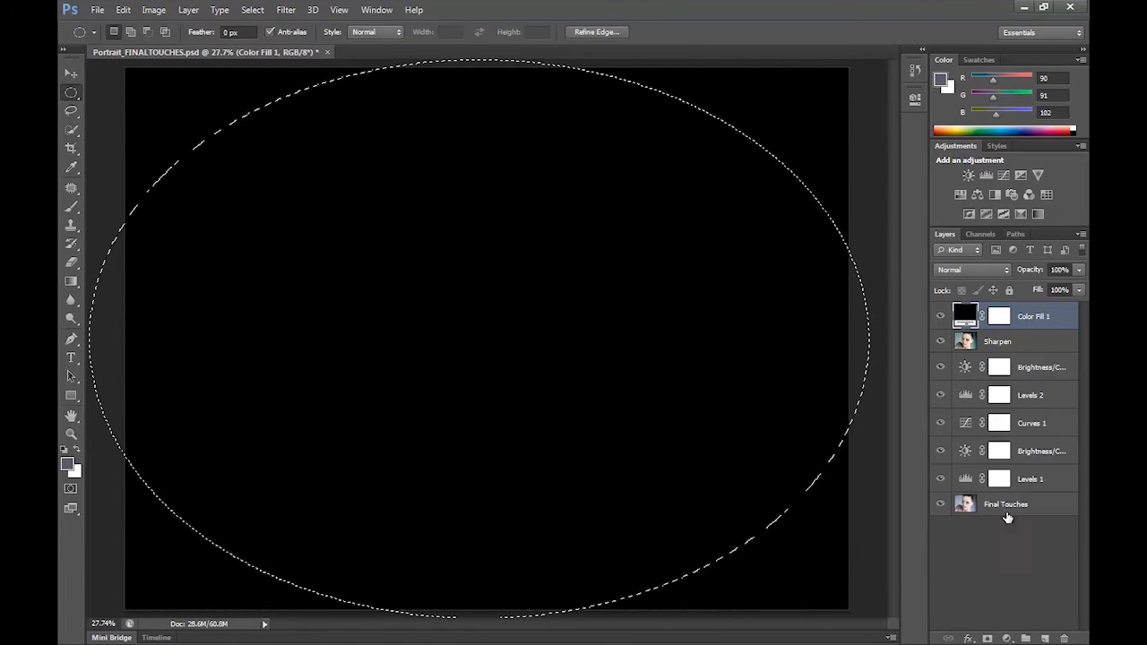
{"action": "key", "text": "Delete"}
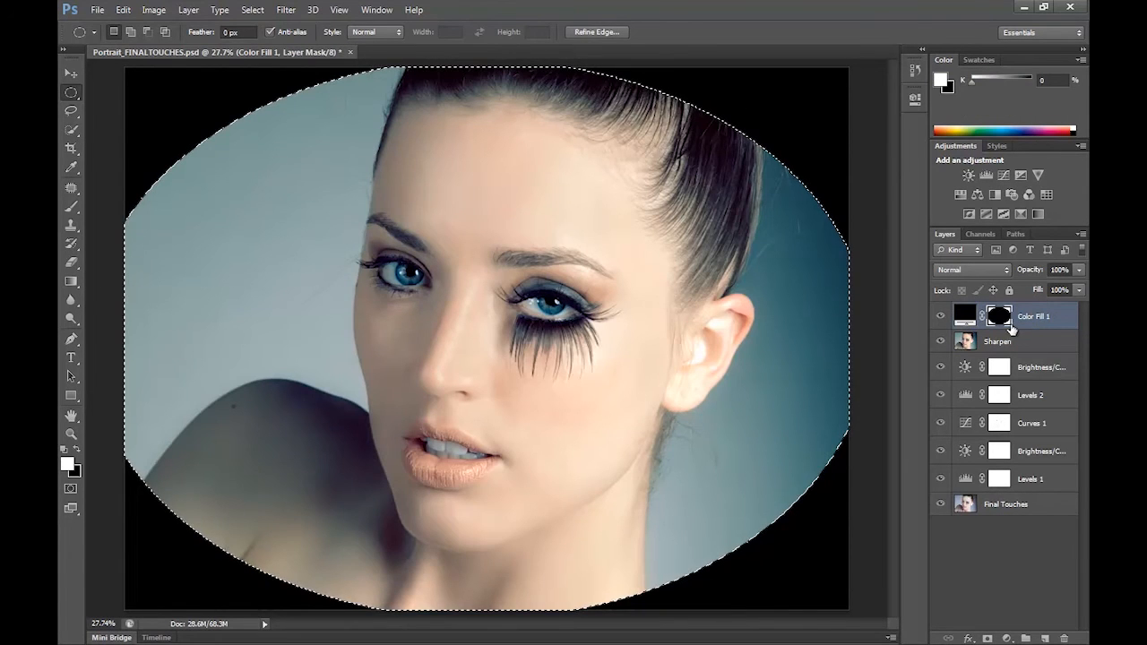
{"action": "left_click", "coordinate": [979, 587]}
{"action": "key", "text": "ctrl+d"}
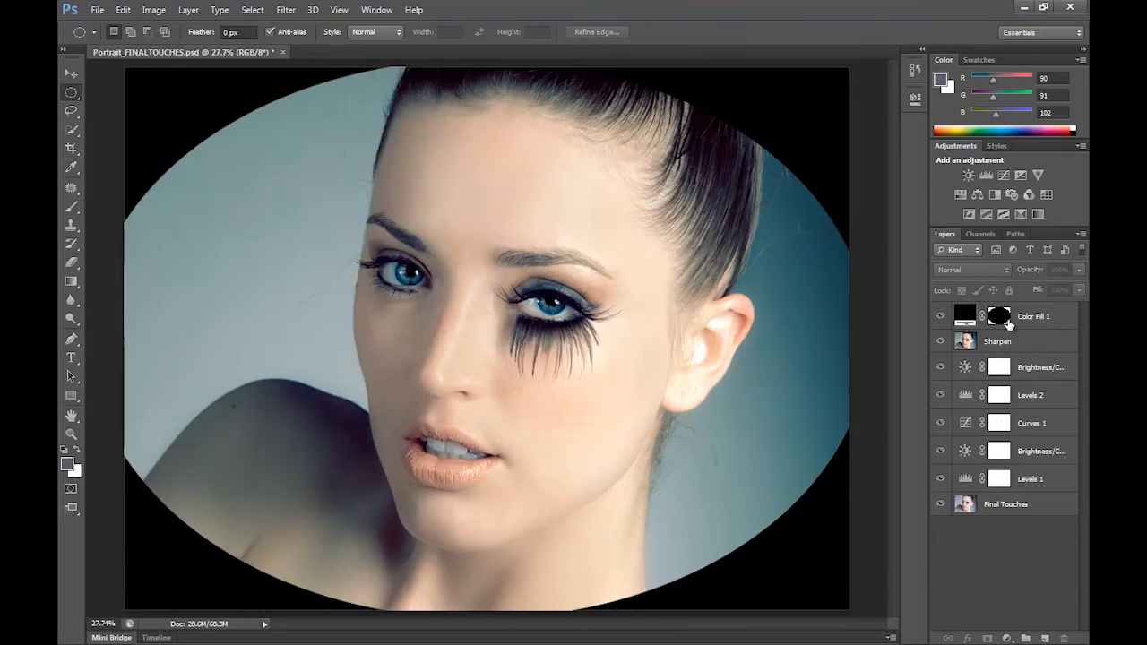
- Soften the black fill layer's mask with a Gaussian Blur of about 385 pixels radius to form a vignette
{"action": "left_click", "coordinate": [1001, 318]}
{"action": "left_click", "coordinate": [221, 10]}
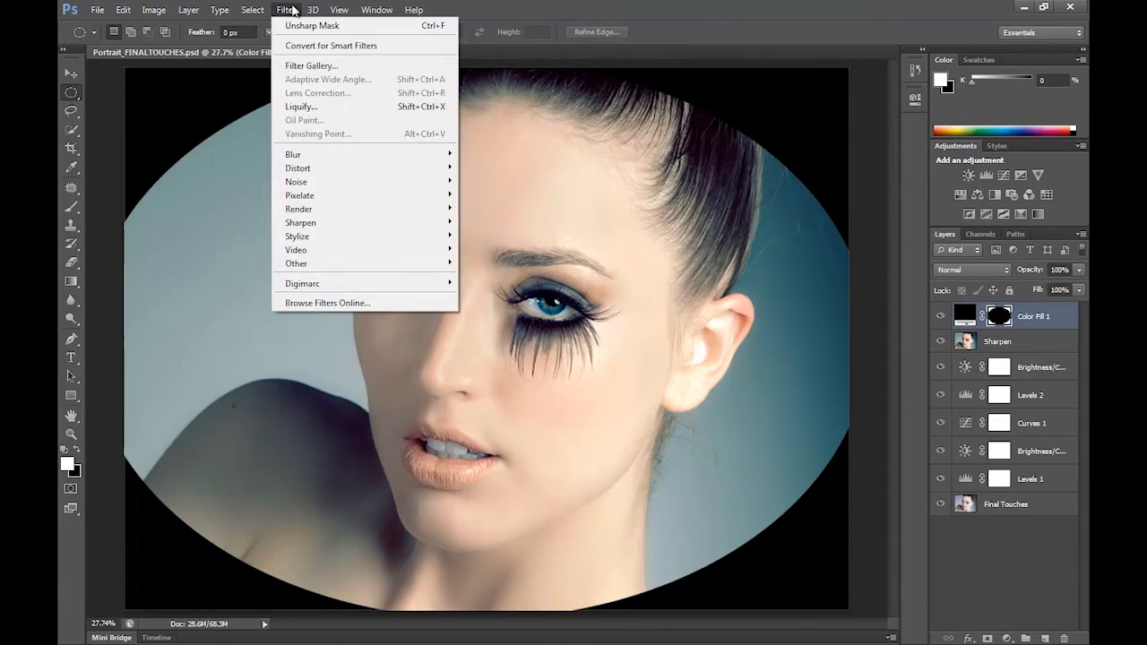
{"action": "mouse_move", "coordinate": [304, 154]}
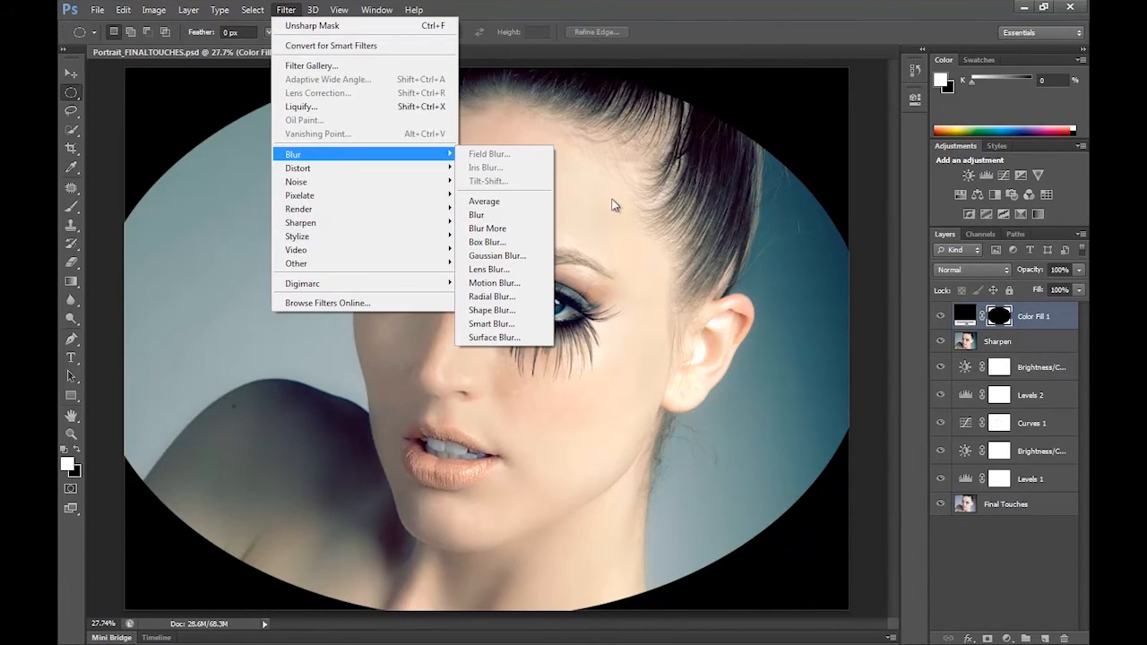
{"action": "left_click", "coordinate": [520, 255]}
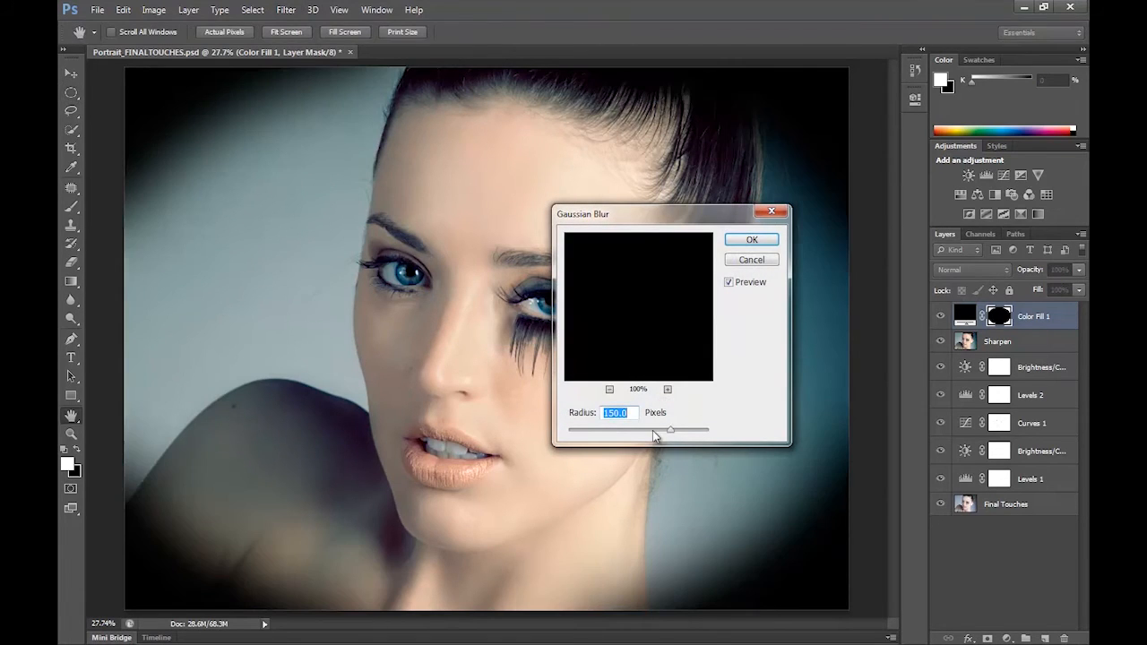
{"action": "left_click_drag", "start_coordinate": [653, 431], "coordinate": [693, 432]}
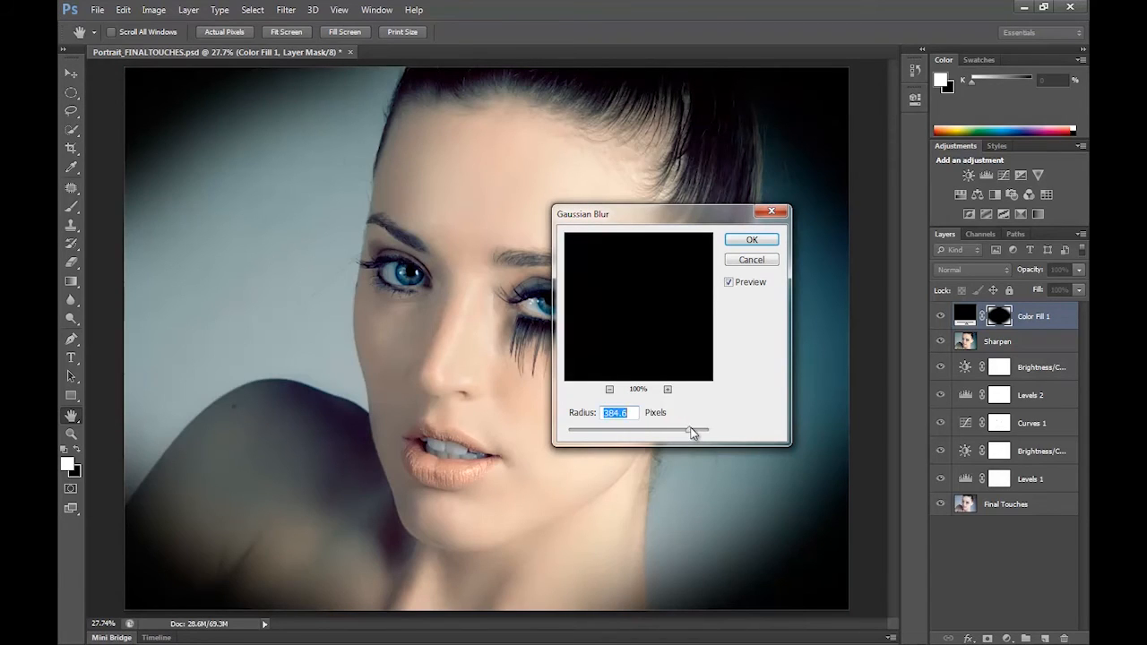
{"action": "left_click", "coordinate": [752, 239]}
- Reduce the vignette layer's opacity to 47% and compare the portrait with it off and on
{"action": "left_click", "coordinate": [1079, 270]}
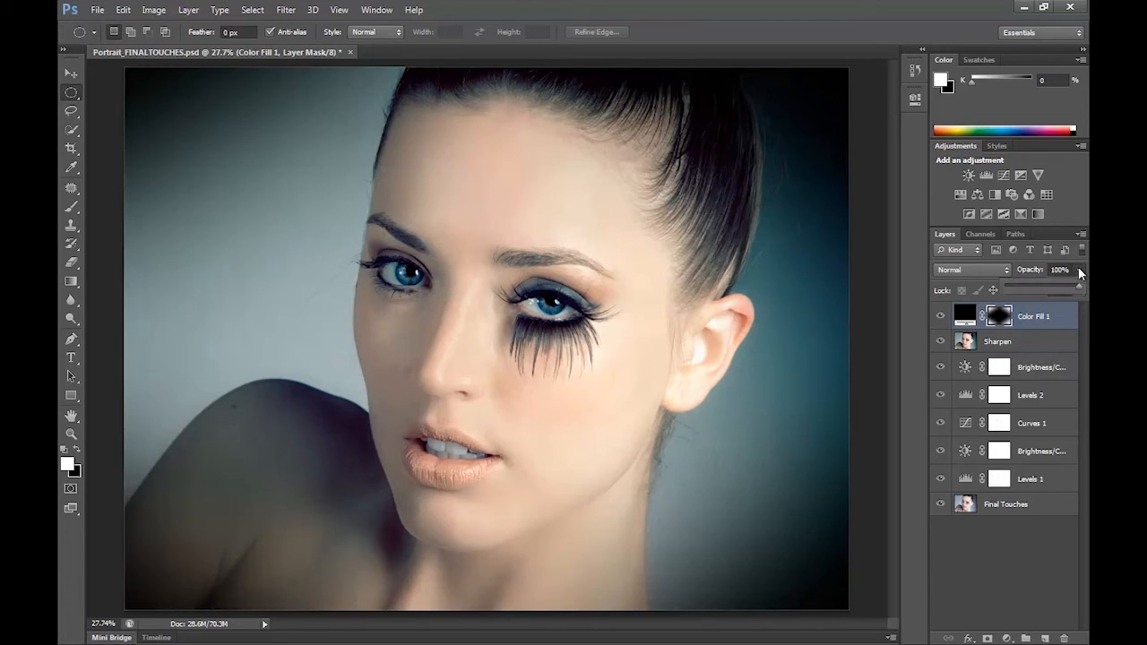
{"action": "left_click_drag", "start_coordinate": [1043, 290], "coordinate": [1041, 289]}
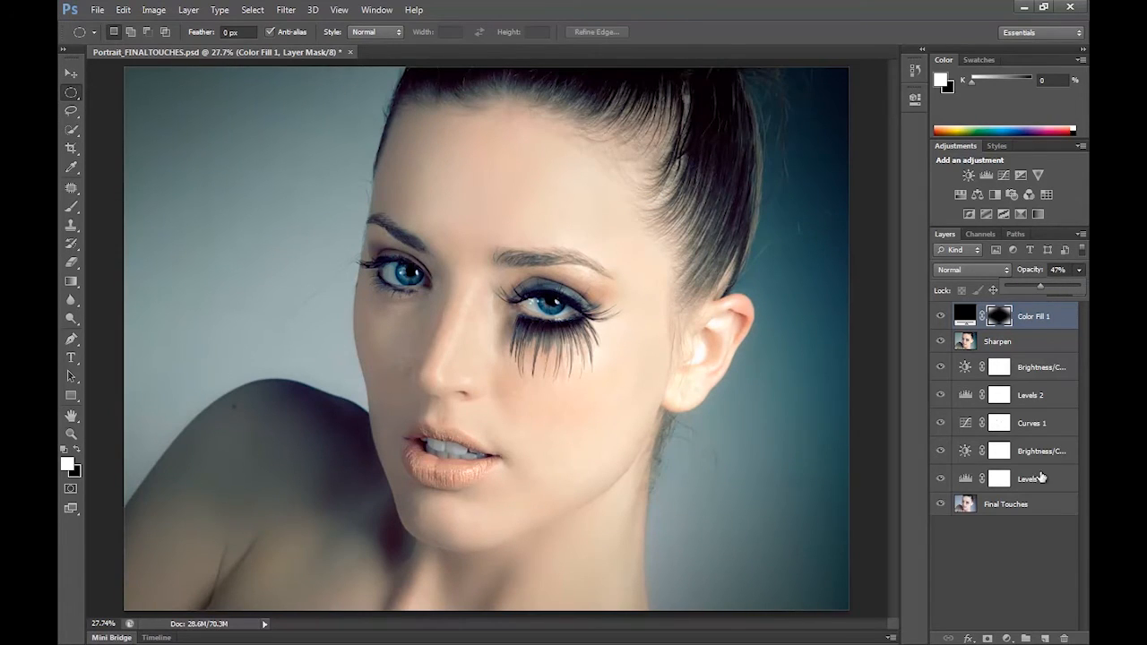
{"action": "left_click", "coordinate": [1037, 576]}
{"action": "left_click", "coordinate": [941, 316]}
{"action": "left_click", "coordinate": [941, 316]}
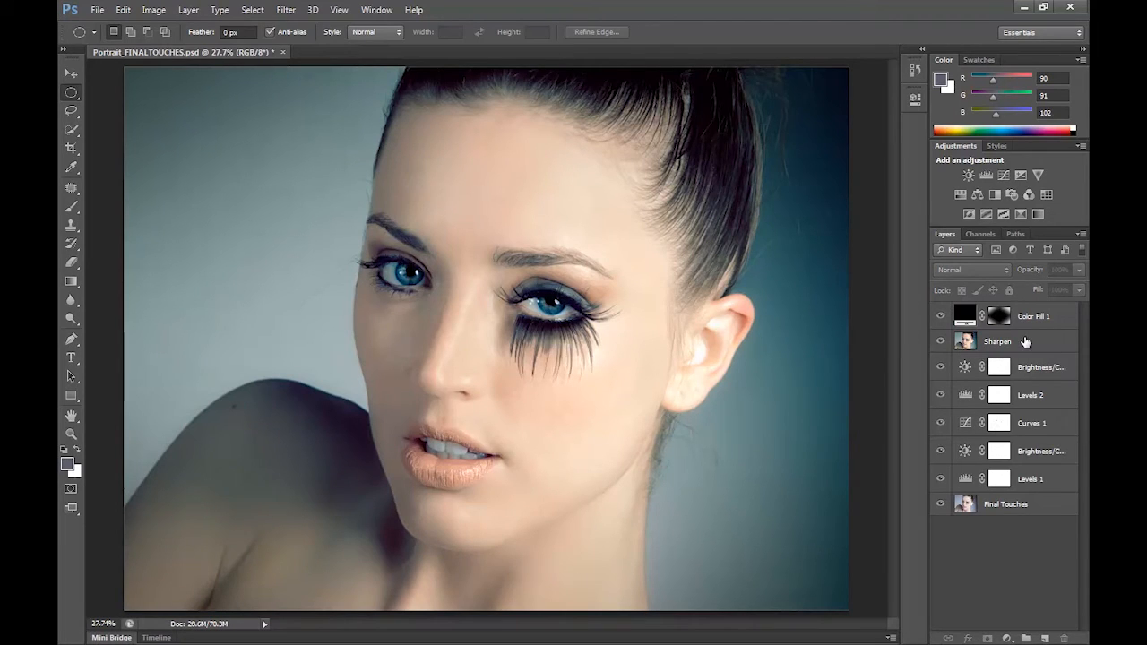
- Review the layer stack and compare the portrait with all layers above Final Touches off and on
{"action": "left_click", "coordinate": [1024, 341]}
{"action": "left_click", "coordinate": [1042, 367]}
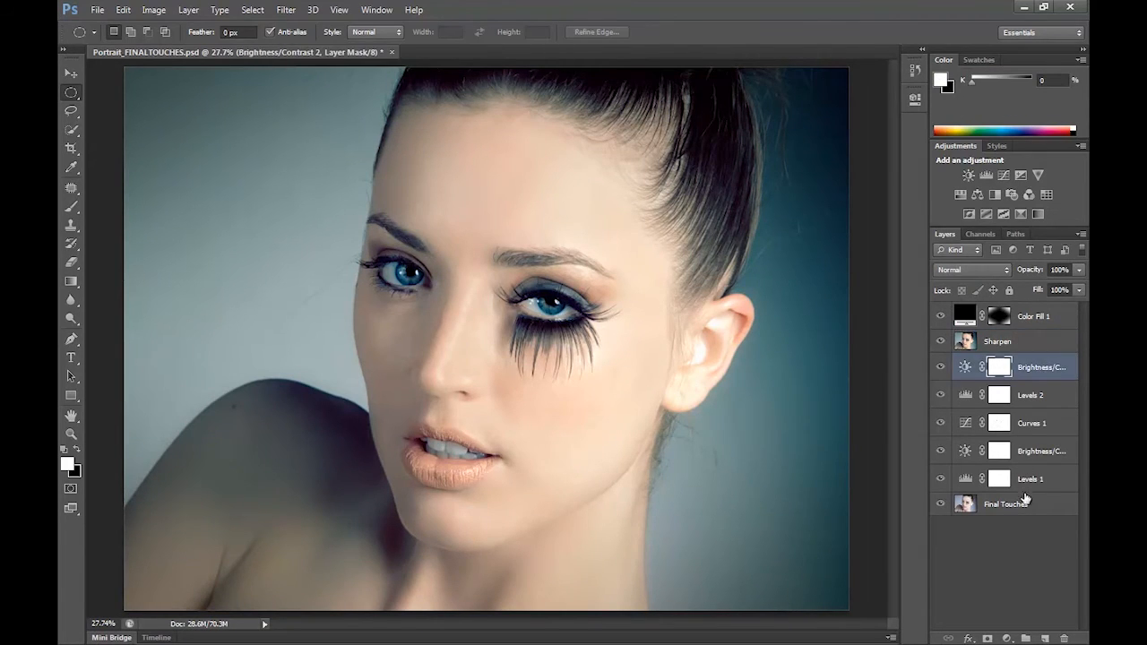
{"action": "left_click", "coordinate": [1029, 525]}
{"action": "left_click", "coordinate": [1040, 482]}
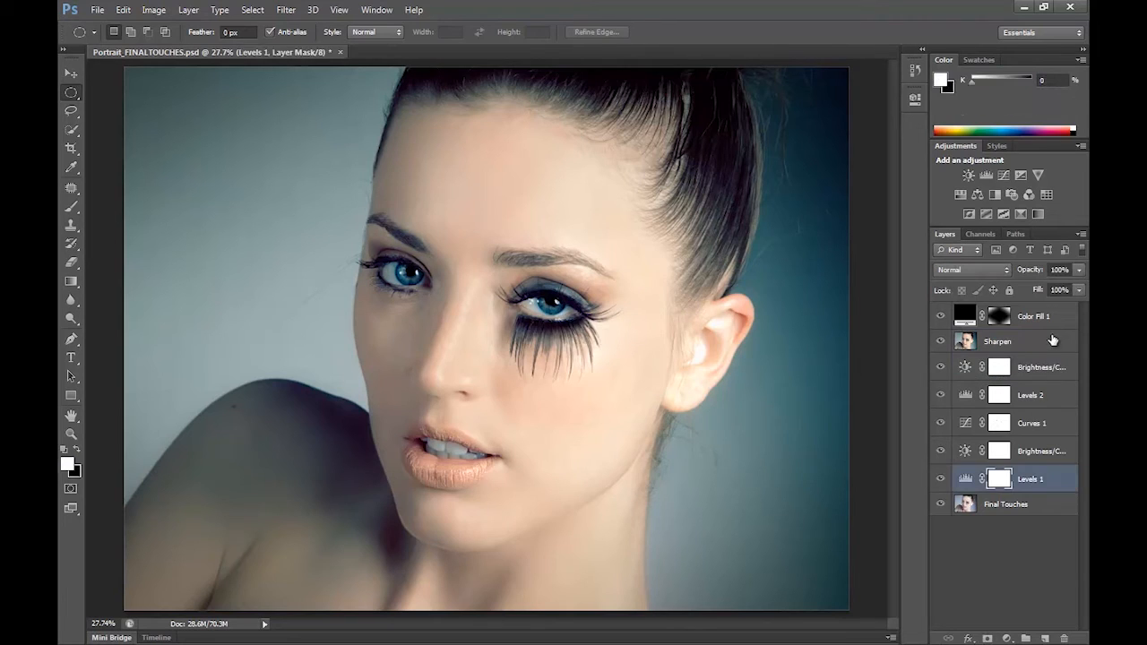
{"action": "left_click", "coordinate": [1053, 318], "text": "shift"}
{"action": "left_click", "coordinate": [952, 325]}
{"action": "left_click", "coordinate": [941, 317]}
{"action": "left_click_drag", "start_coordinate": [941, 341], "coordinate": [940, 319]}
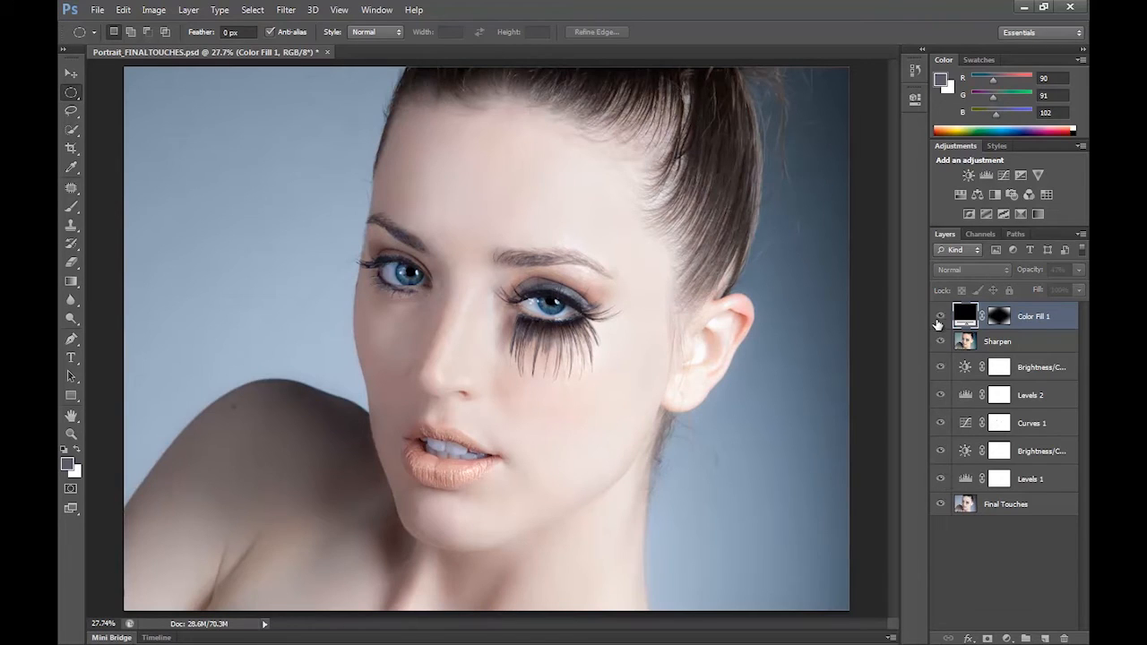
{"action": "left_click", "coordinate": [1008, 535]}
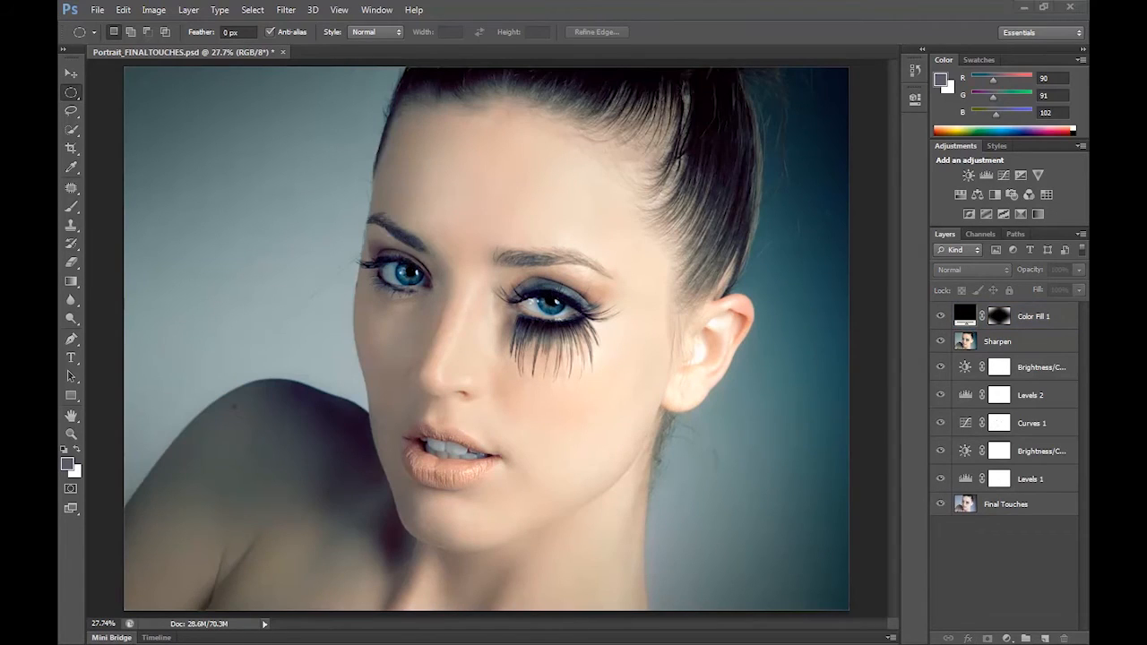
- Open Original.psd and fit it on screen at the same view size as the retouched portrait
{"action": "left_click", "coordinate": [630, 10]}
{"action": "key", "text": "ctrl+o"}
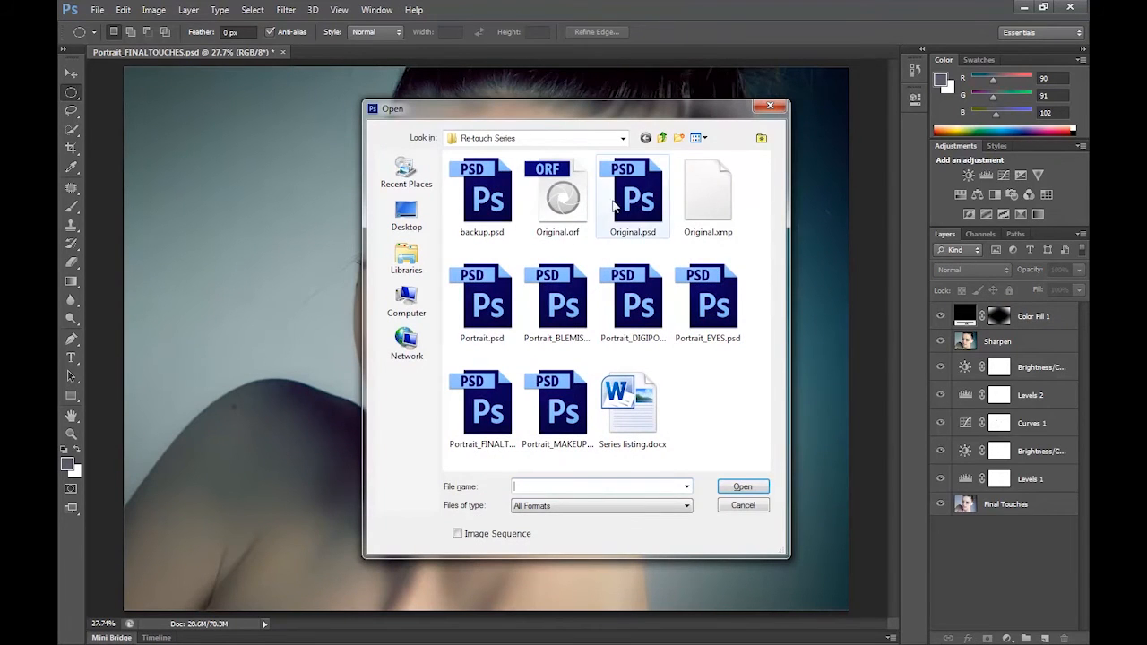
{"action": "left_click", "coordinate": [649, 226]}
{"action": "left_click", "coordinate": [735, 481]}
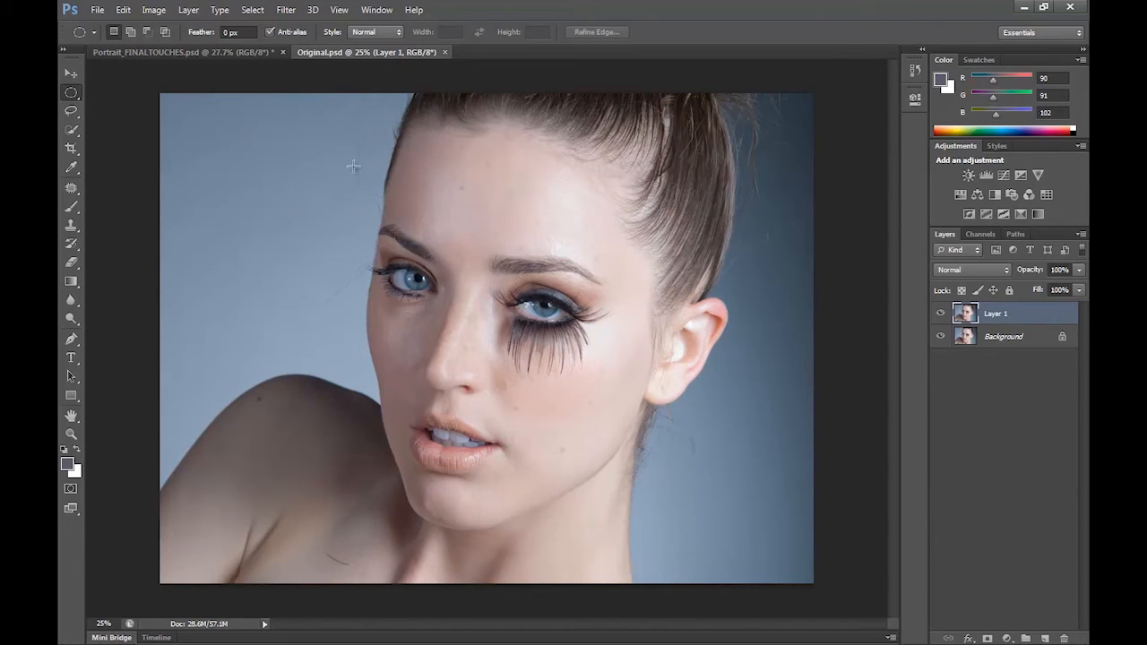
{"action": "left_click", "coordinate": [222, 51]}
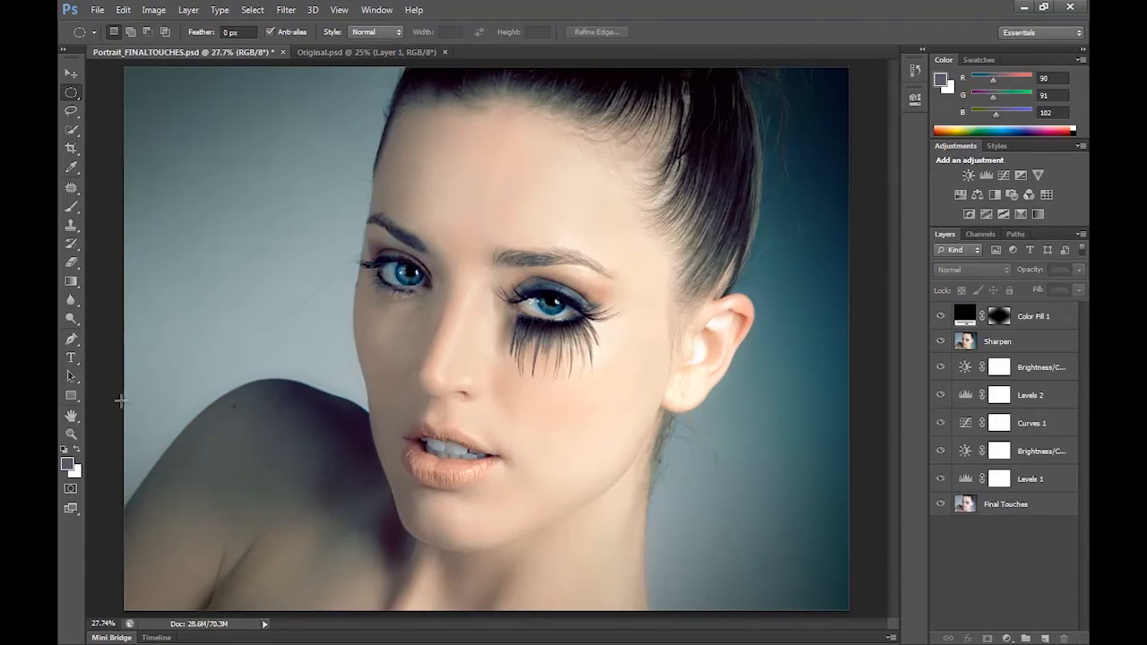
{"action": "left_click", "coordinate": [71, 436]}
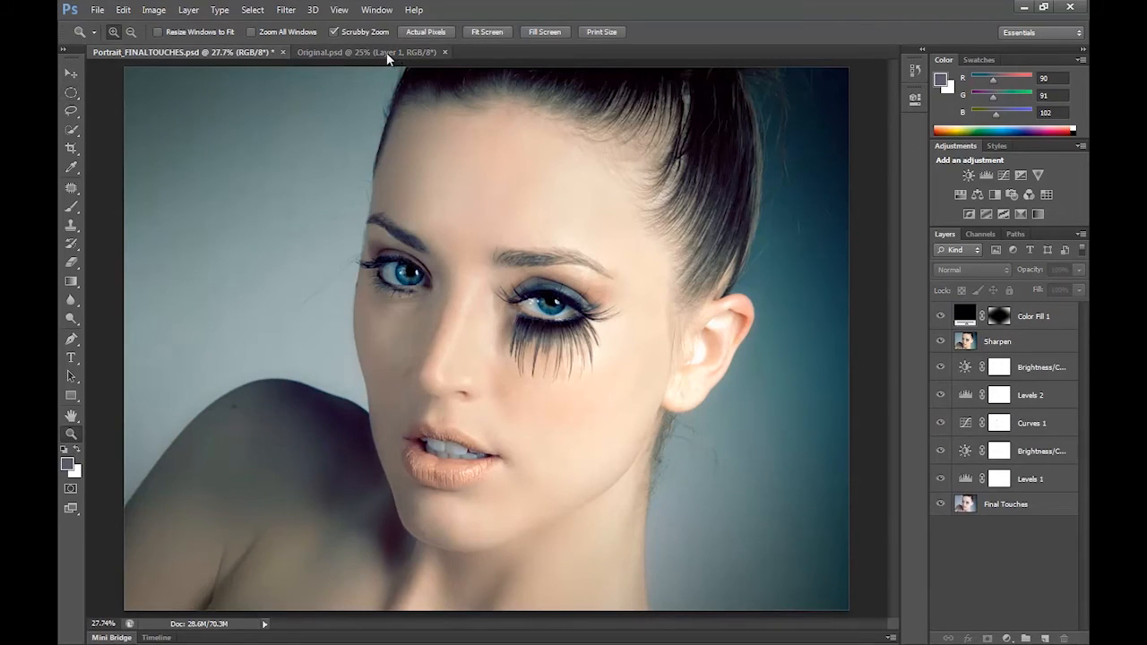
{"action": "left_click", "coordinate": [386, 52]}
{"action": "left_click", "coordinate": [483, 32]}
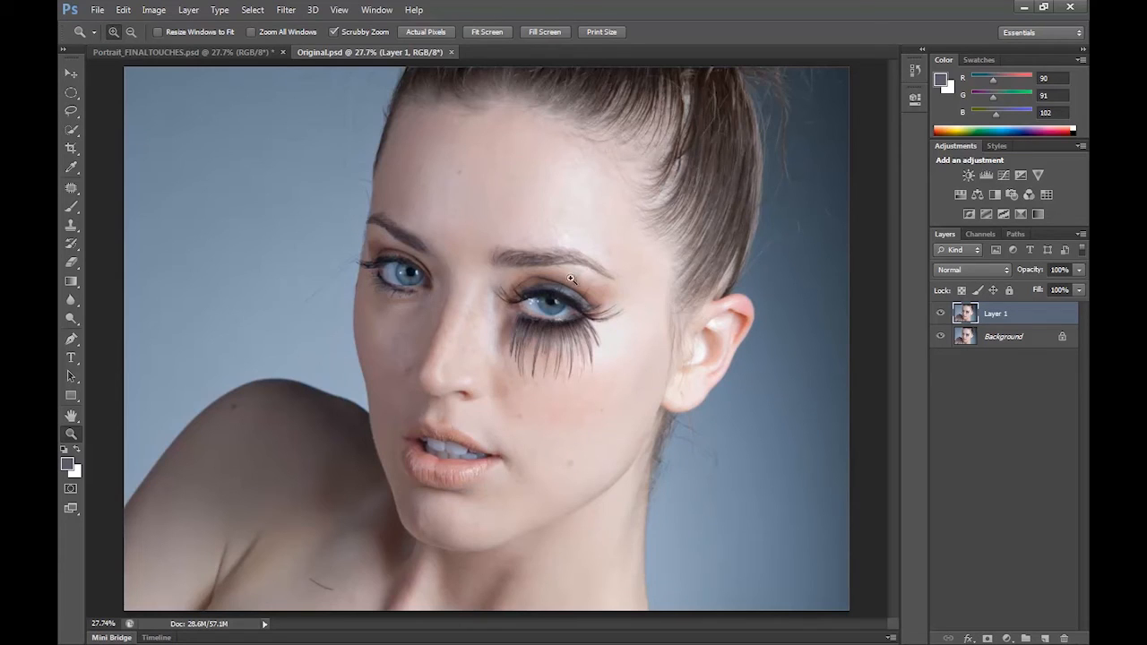
- Compare the retouched portrait with the original, examine its skin and eyes at 100%, and fit it back on screen
{"action": "left_click", "coordinate": [191, 52]}
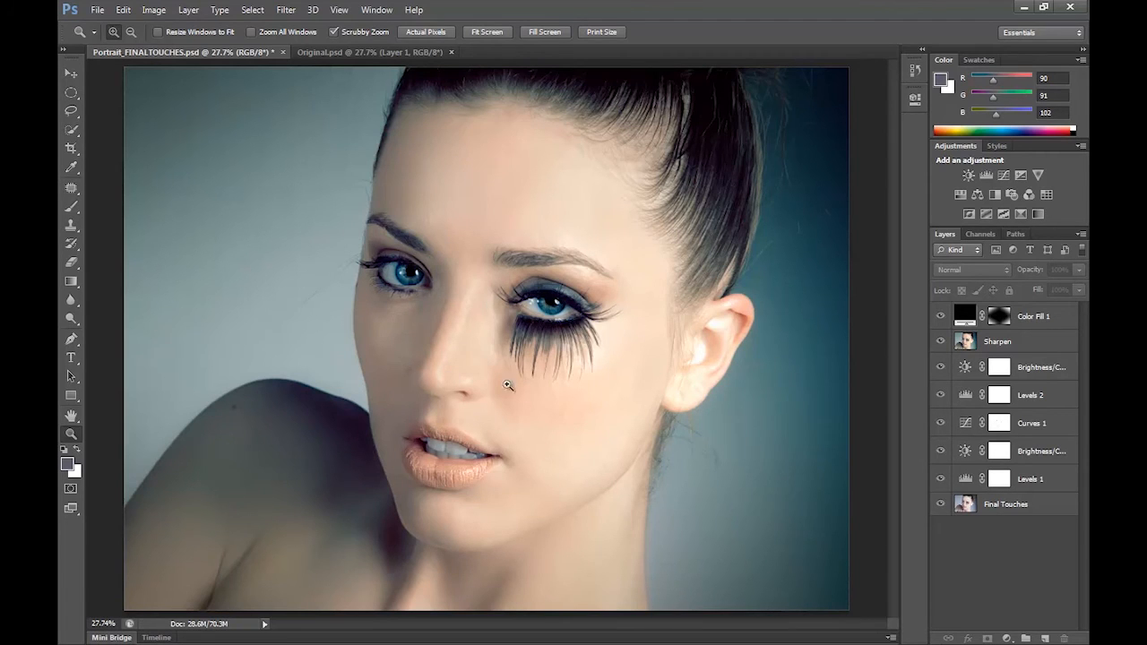
{"action": "left_click", "coordinate": [448, 379]}
{"action": "left_click", "coordinate": [435, 33]}
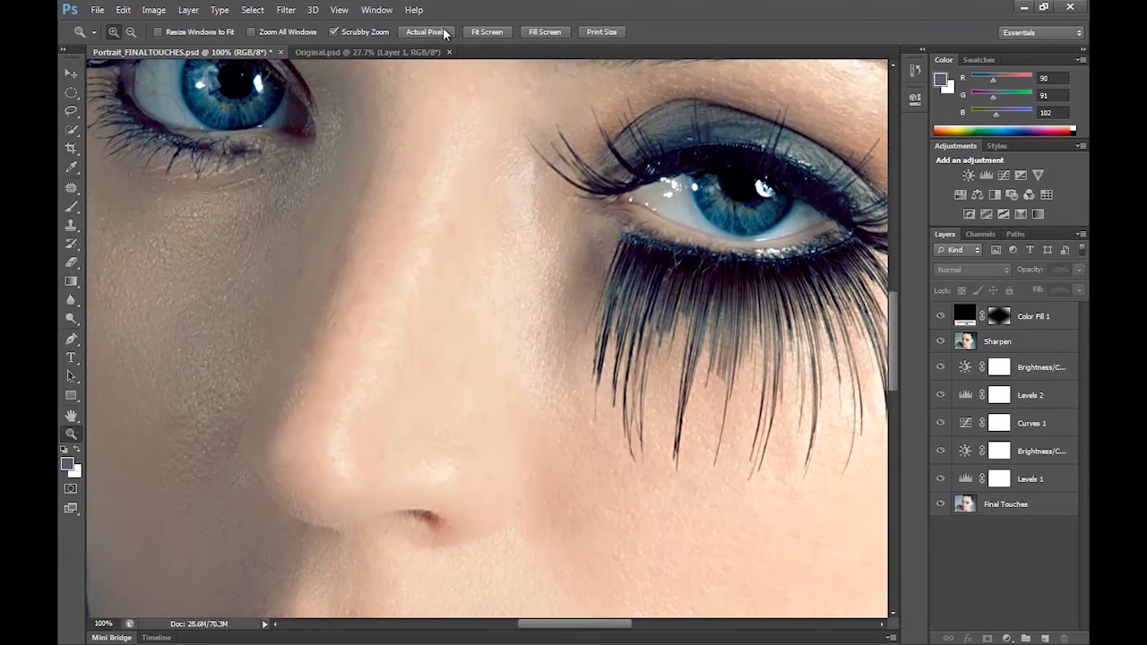
{"action": "left_click", "coordinate": [489, 33]}
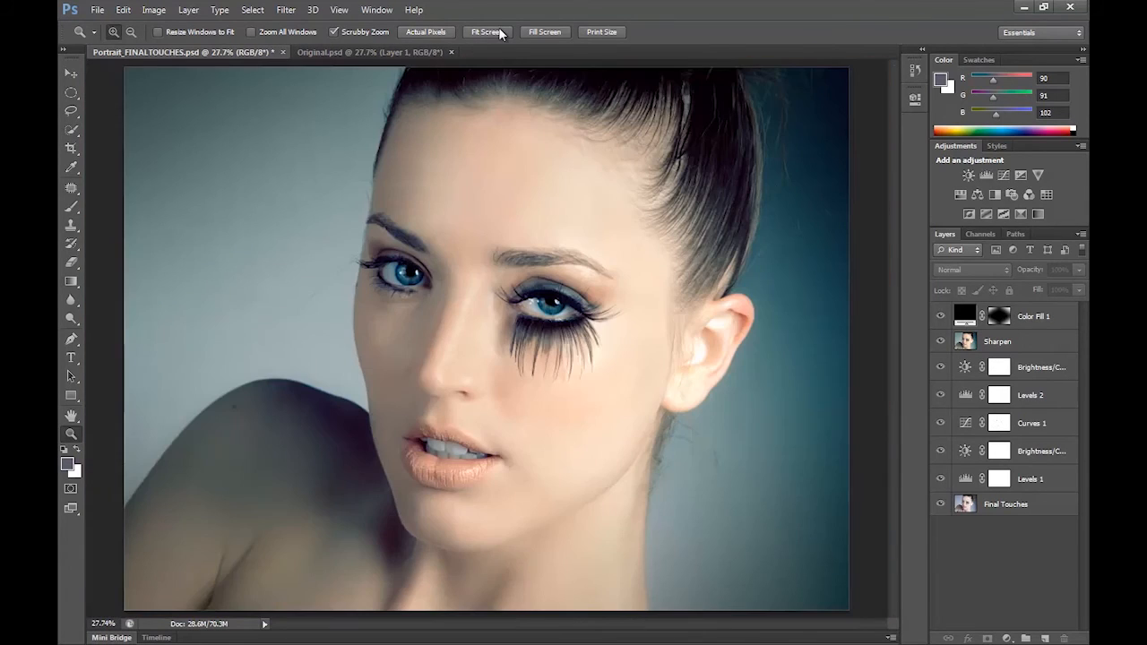